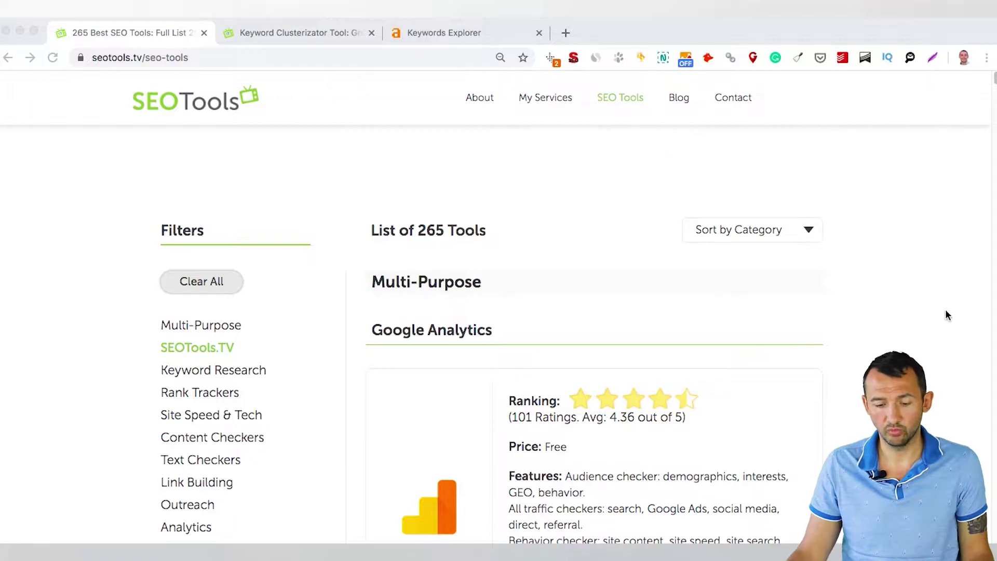
Filter the SEOTools.TV tool list to show only SEOTools.TV's own tools
scroll(914, 312, down, 10)
scroll(915, 320, down, 20)
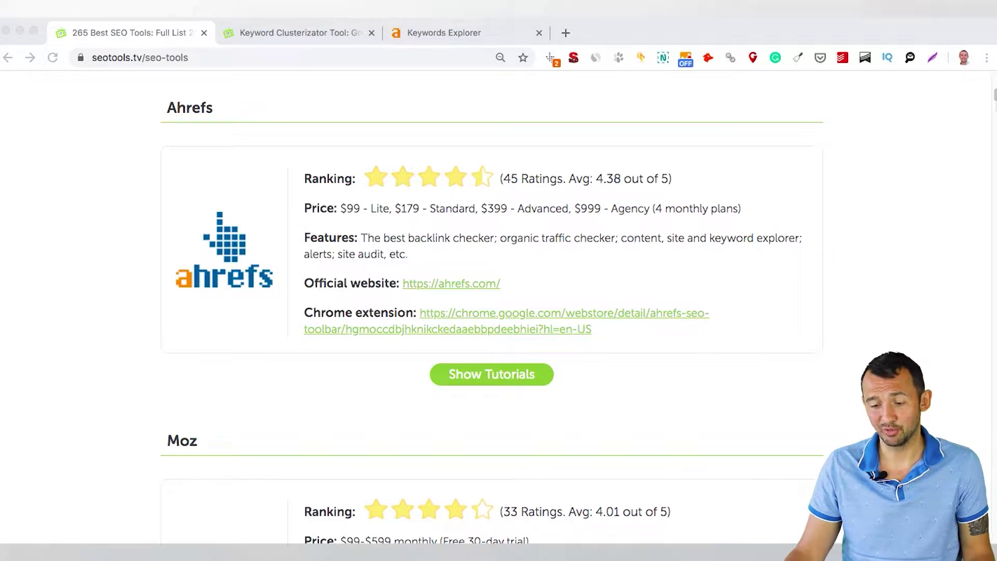
scroll(886, 232, down, 10)
scroll(905, 300, up, 15)
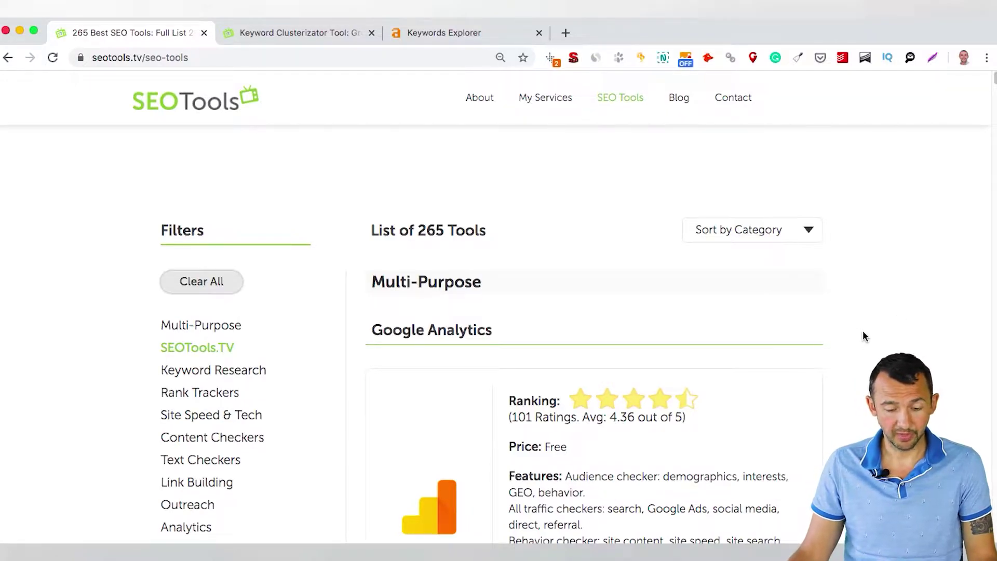
click(210, 353)
Find the Keyword Clusterizator card, then switch to the already open Keyword Clusterizator page
scroll(462, 320, down, 5)
scroll(904, 319, down, 6)
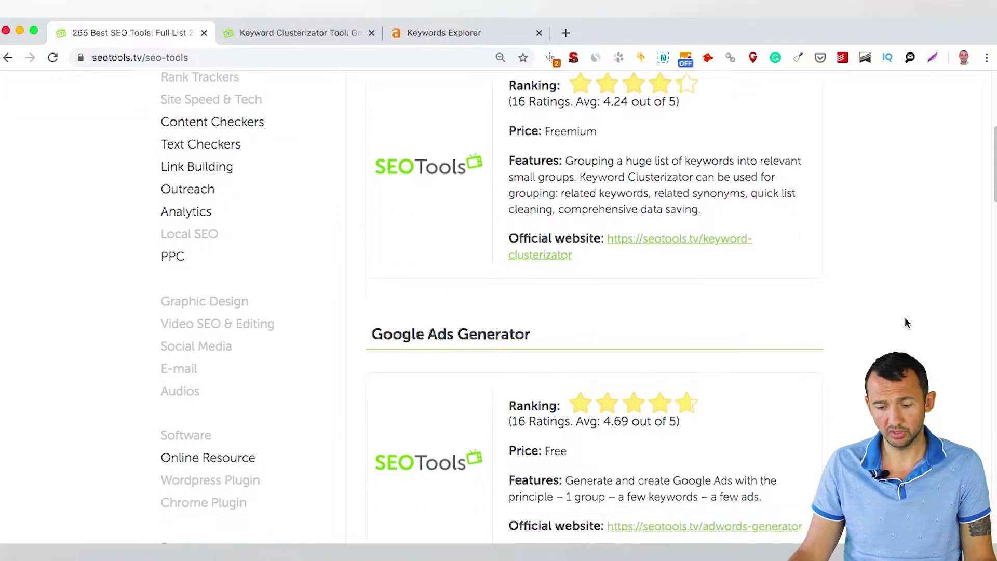
scroll(899, 328, up, 10)
scroll(594, 312, down, 5)
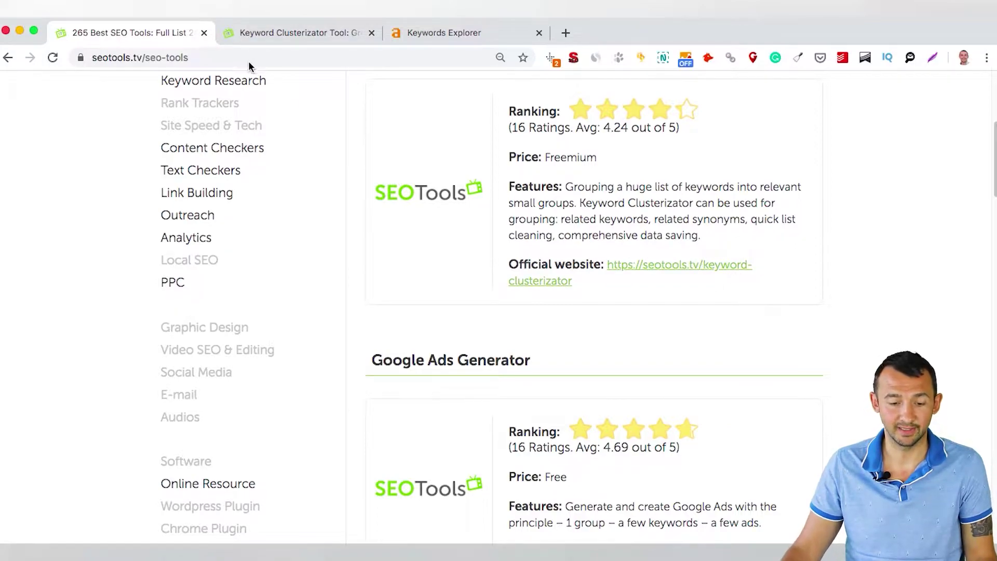
click(276, 33)
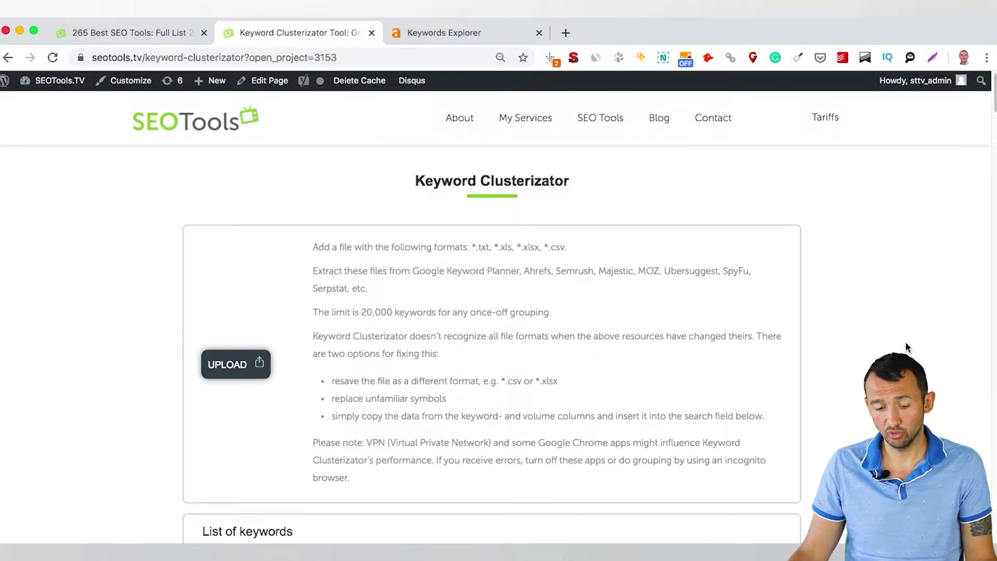
Switch to the Ahrefs Keywords Explorer showing the 4,735 'weight loss tips' keyword ideas
scroll(863, 322, down, 6)
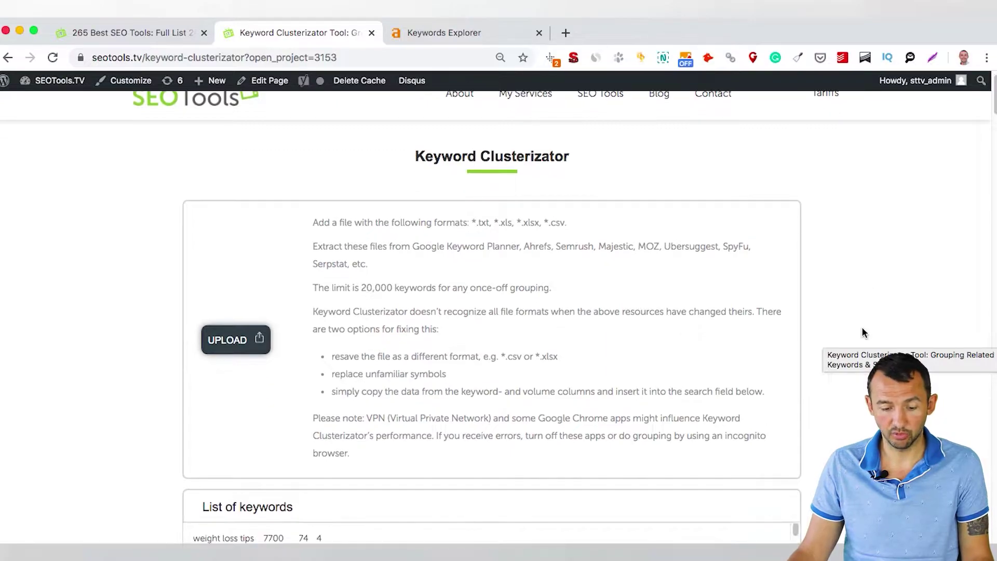
scroll(860, 338, up, 6)
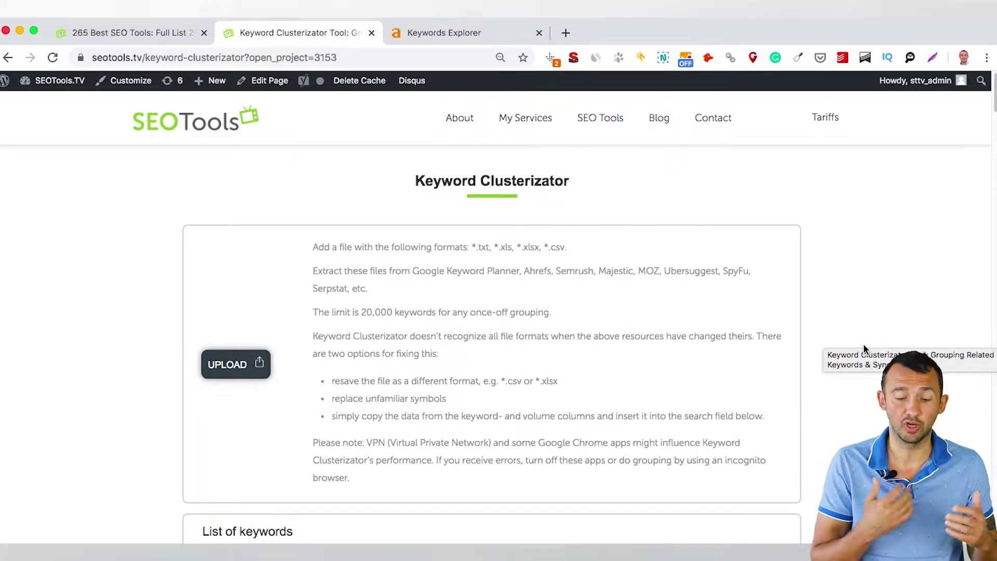
click(444, 33)
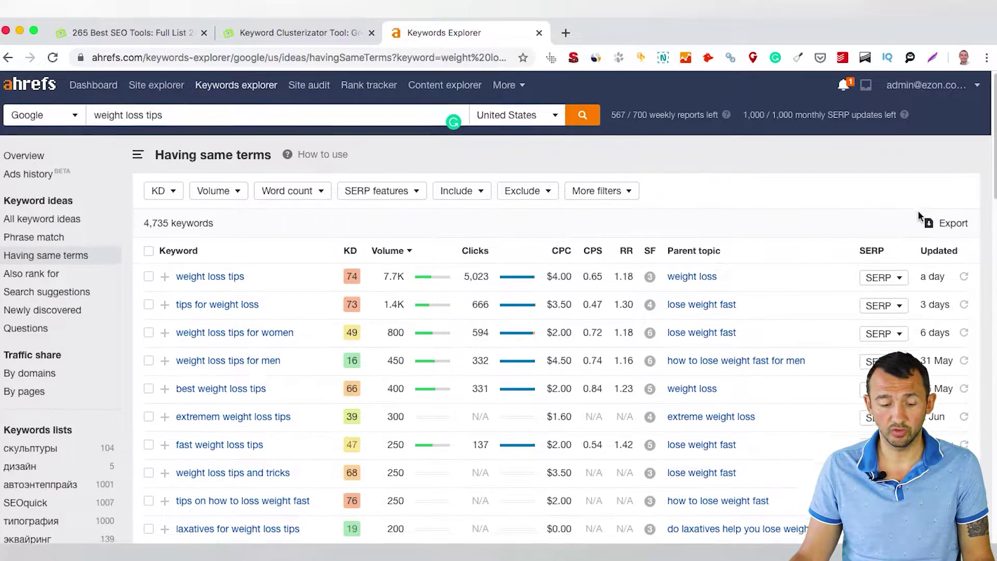
scroll(172, 290, down, 1)
scroll(177, 234, down, 5)
scroll(171, 221, up, 5)
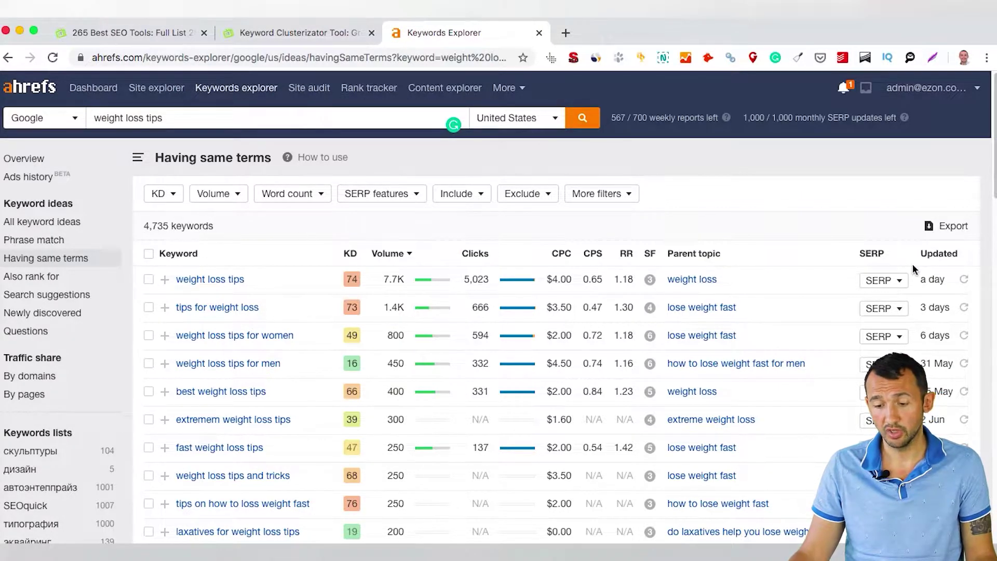
scroll(592, 277, down, 5)
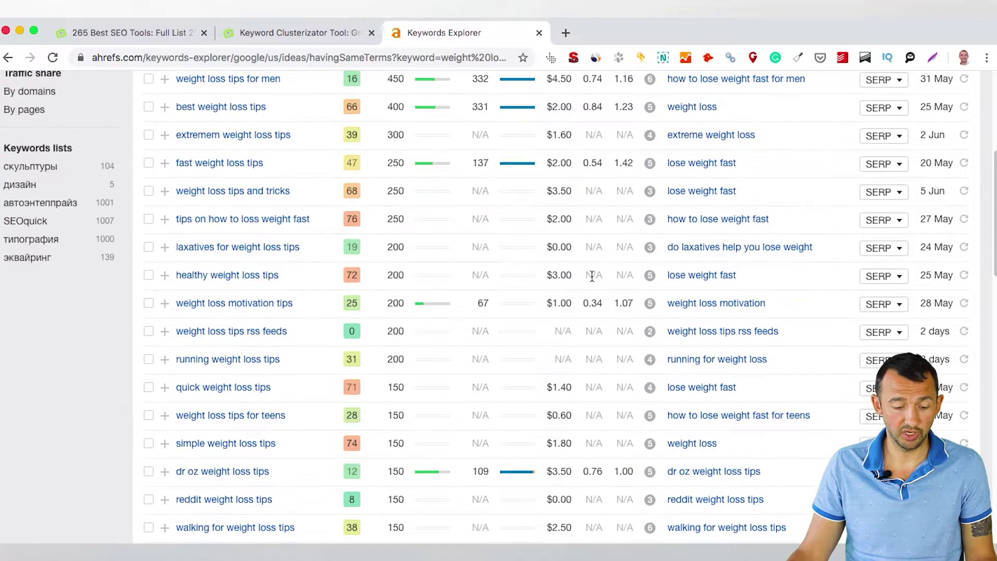
click(290, 33)
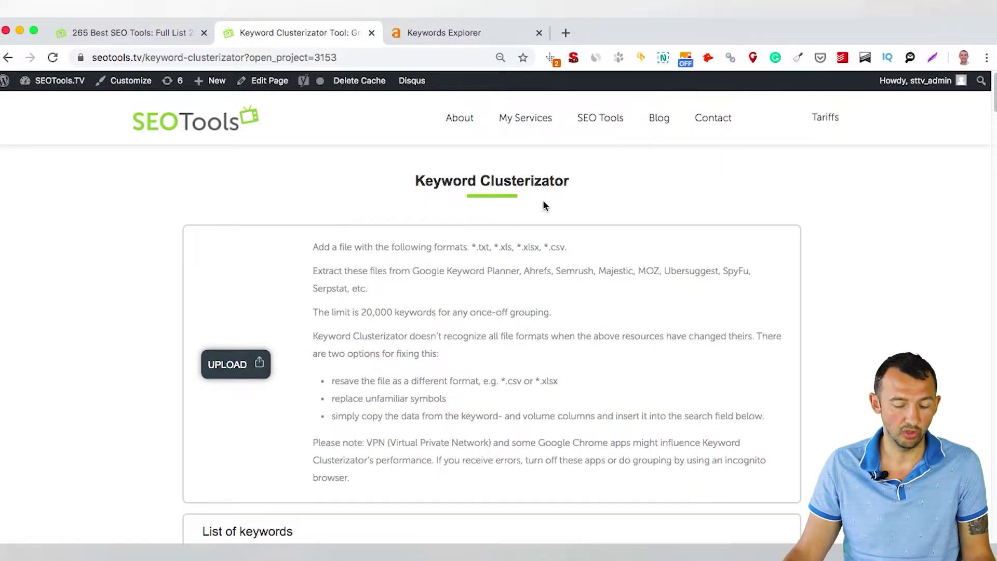
Upload the newest weight-loss-tips CSV export and dismiss the notice about 94 deleted rows
click(228, 368)
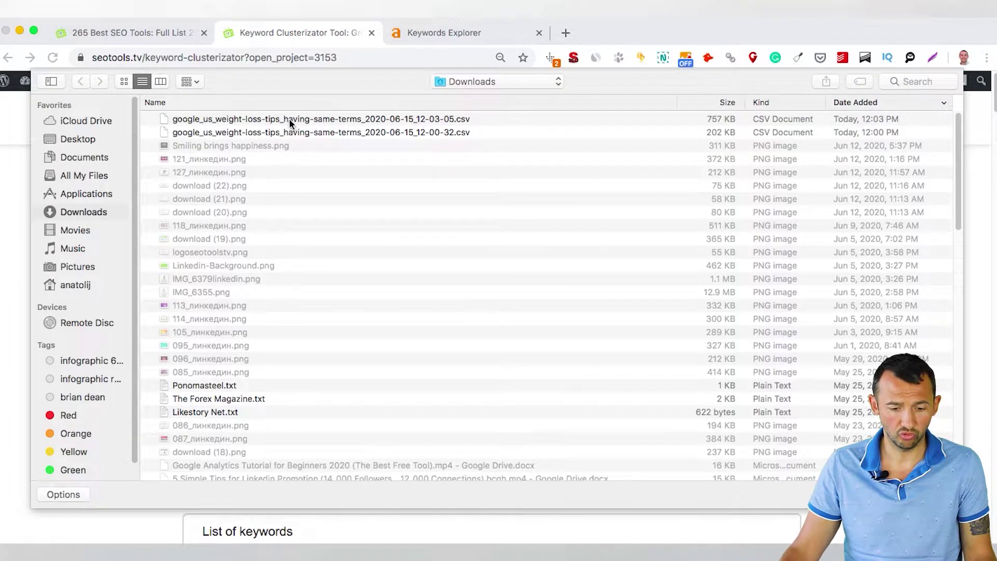
double_click(290, 119)
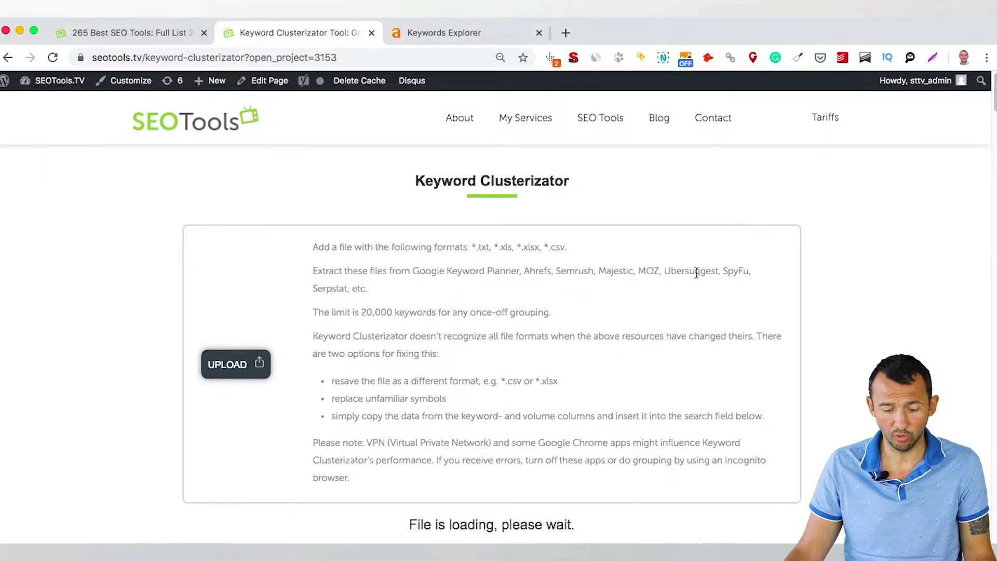
scroll(840, 320, down, 5)
scroll(840, 320, up, 1)
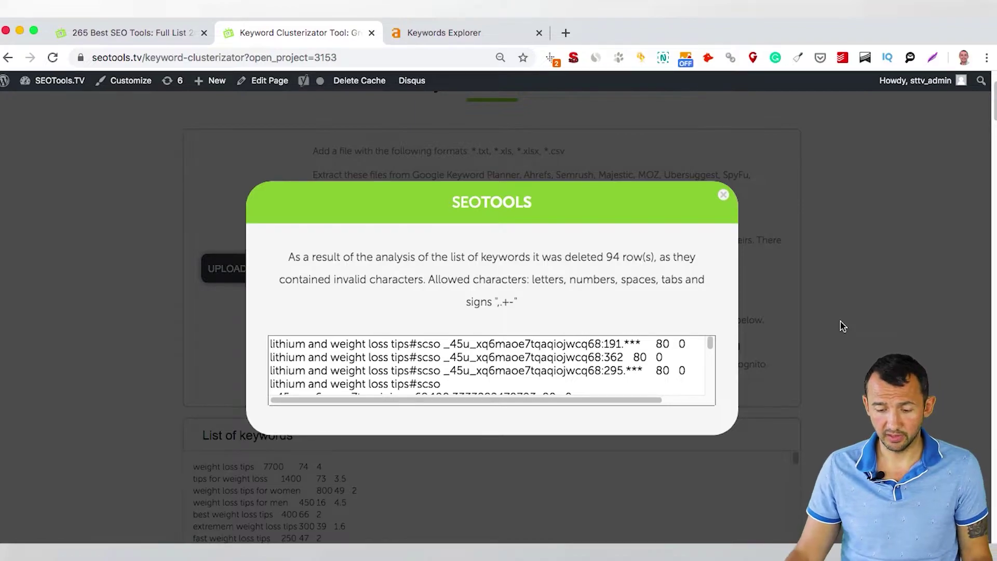
scroll(500, 370, down, 10)
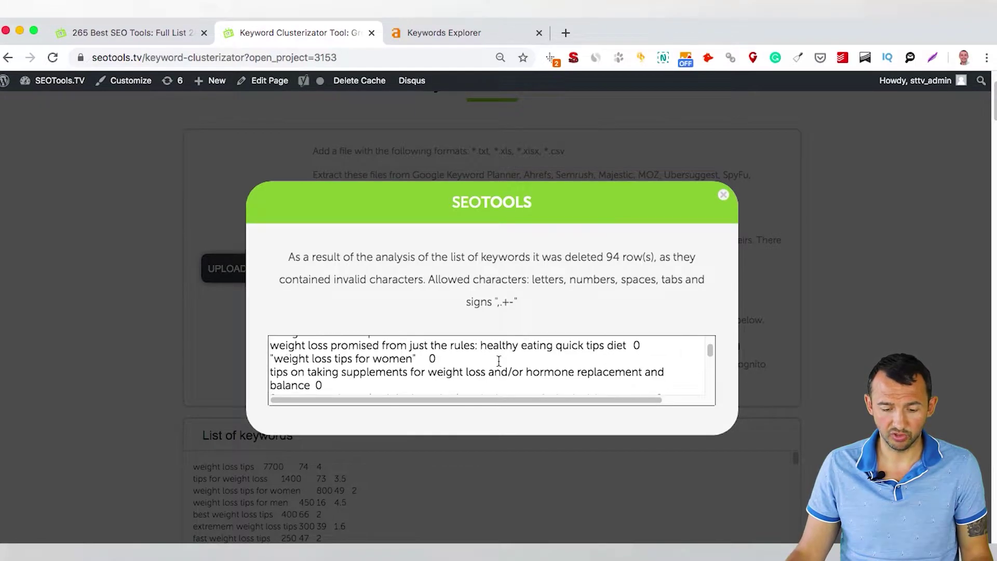
drag(711, 371, 709, 387)
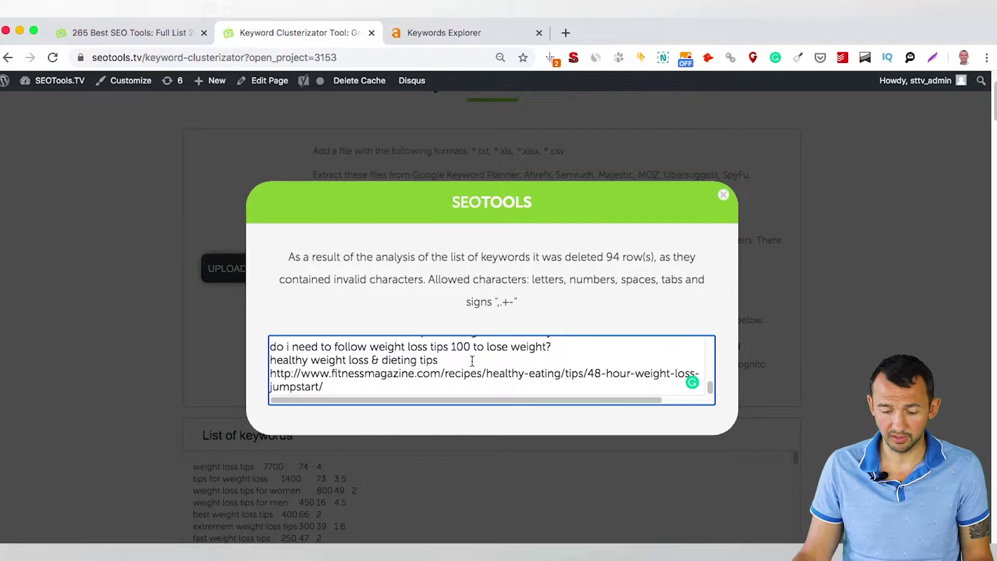
click(722, 199)
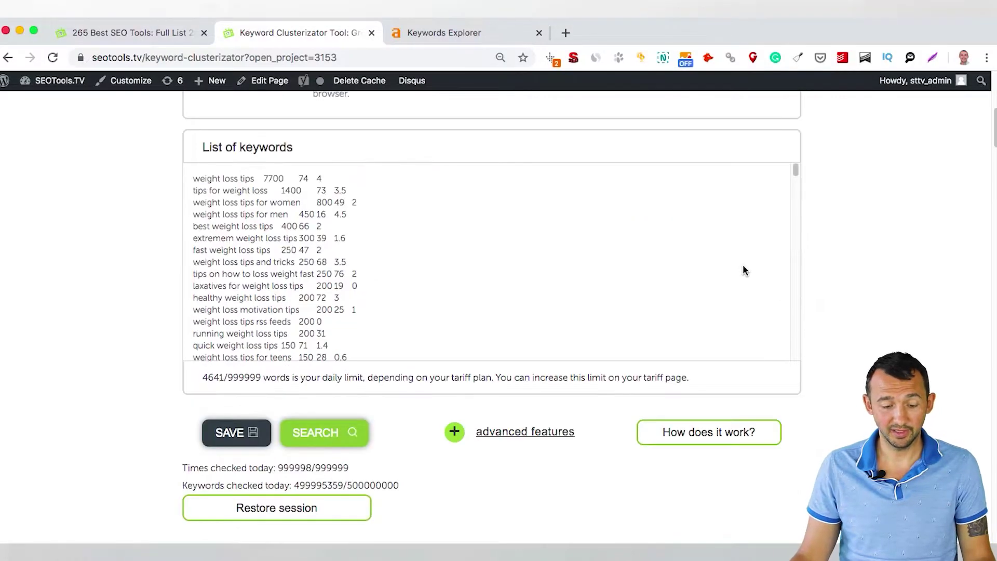
scroll(751, 315, down, 10)
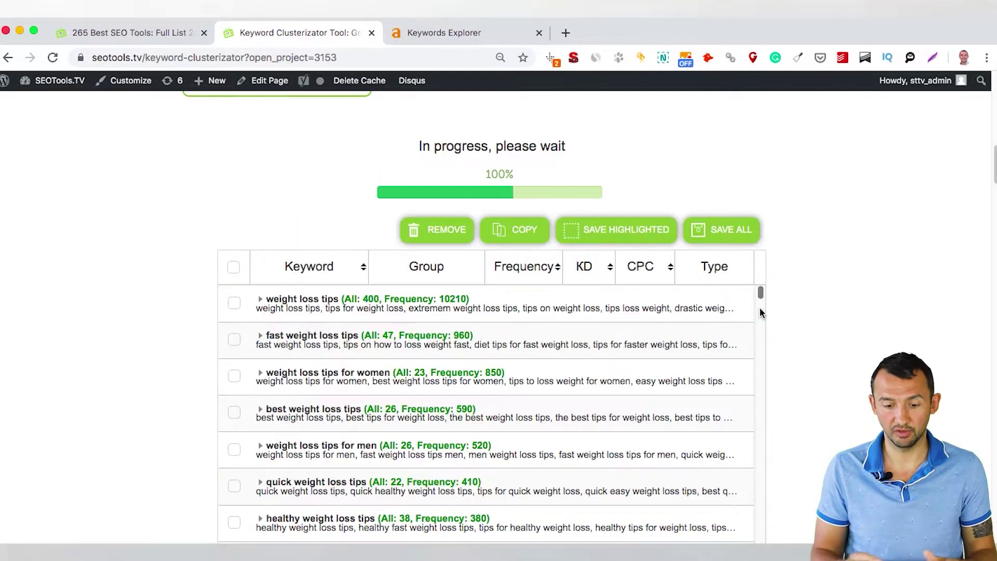
scroll(889, 191, down, 5)
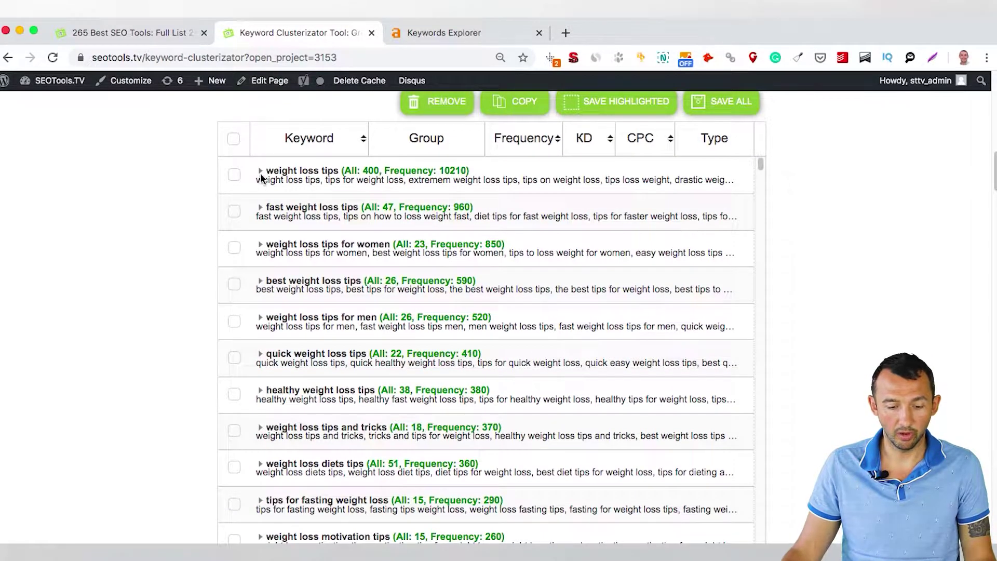
click(260, 171)
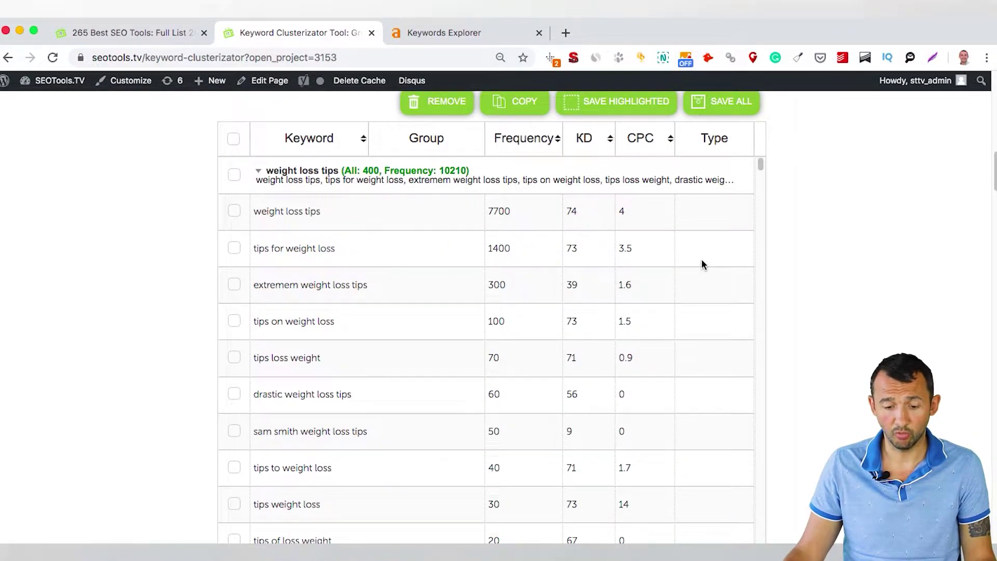
scroll(597, 270, down, 2)
scroll(372, 348, up, 2)
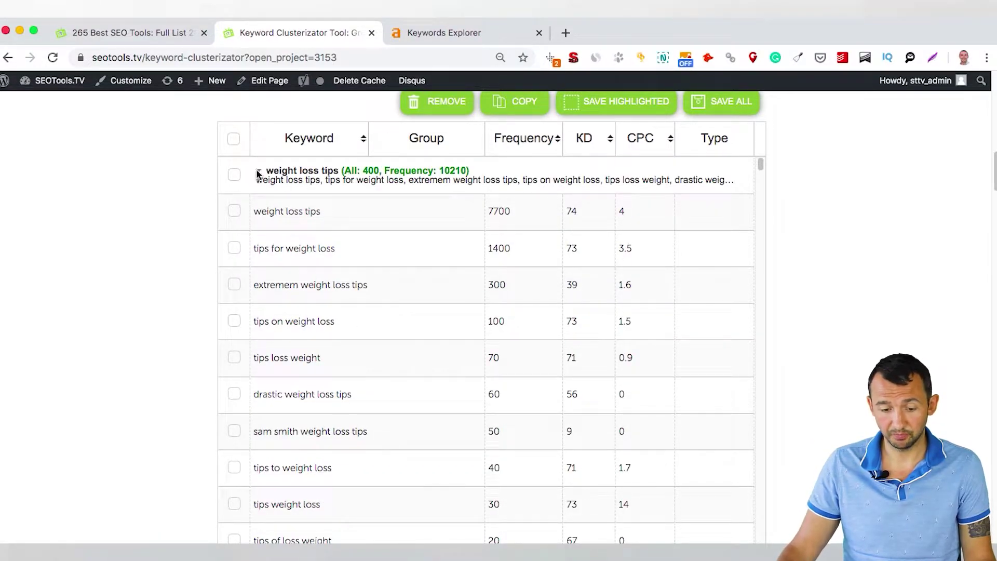
scroll(474, 291, down, 10)
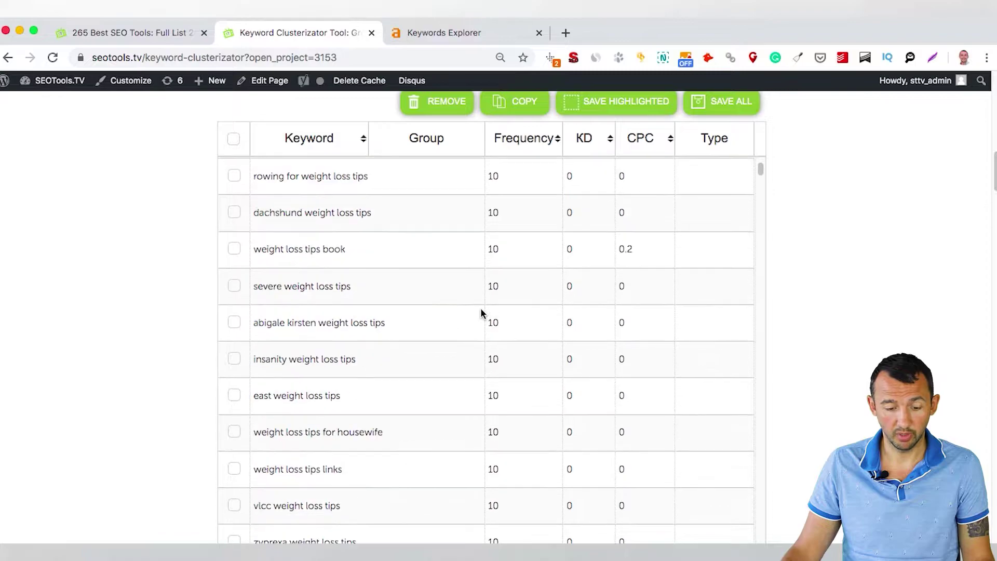
scroll(481, 312, up, 10)
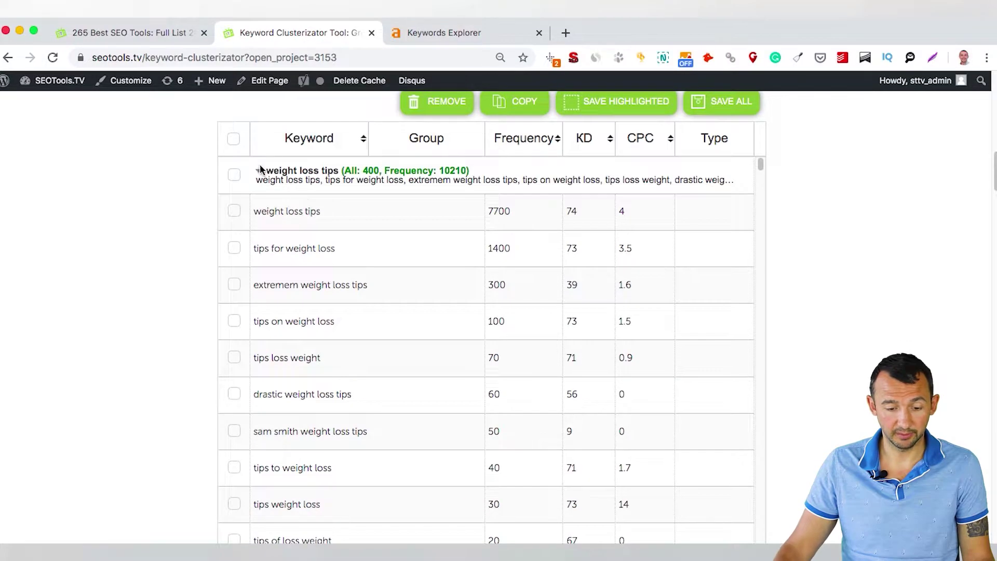
click(260, 170)
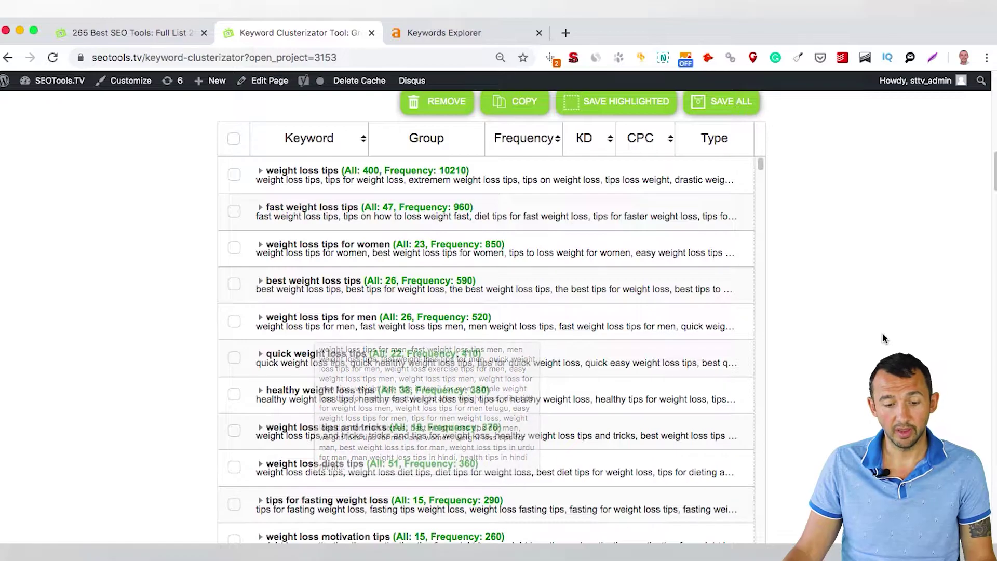
scroll(882, 354, up, 5)
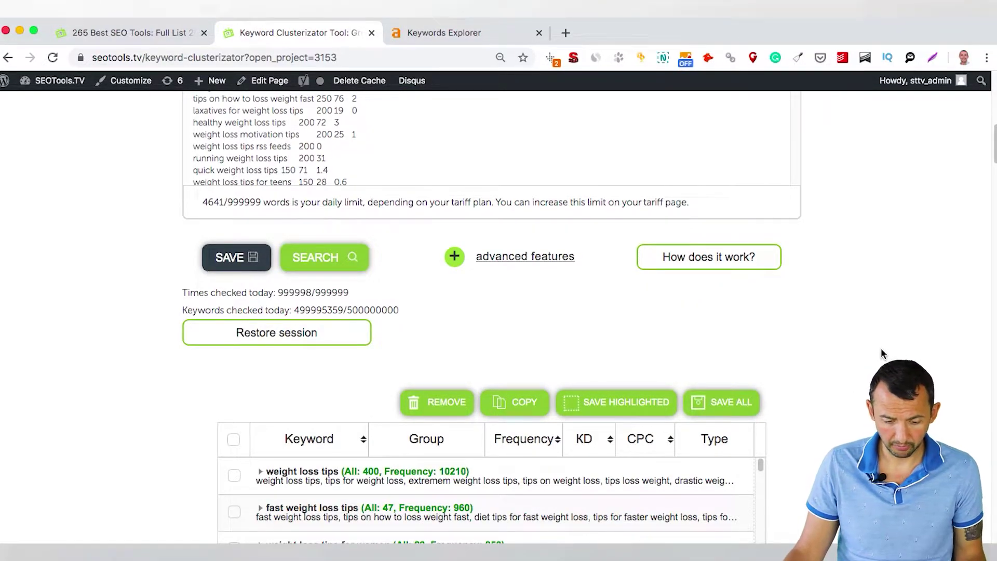
scroll(881, 353, down, 5)
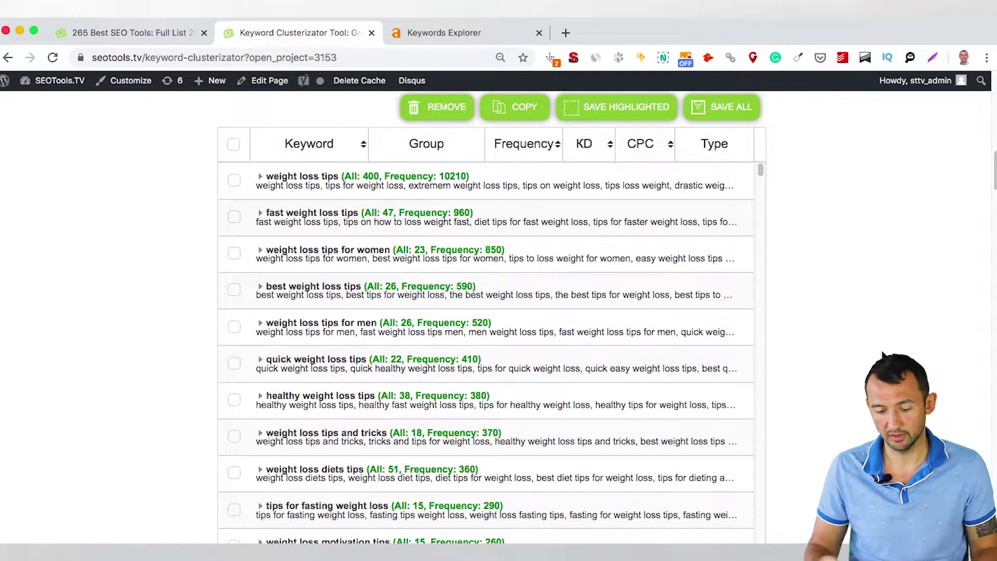
scroll(879, 318, up, 5)
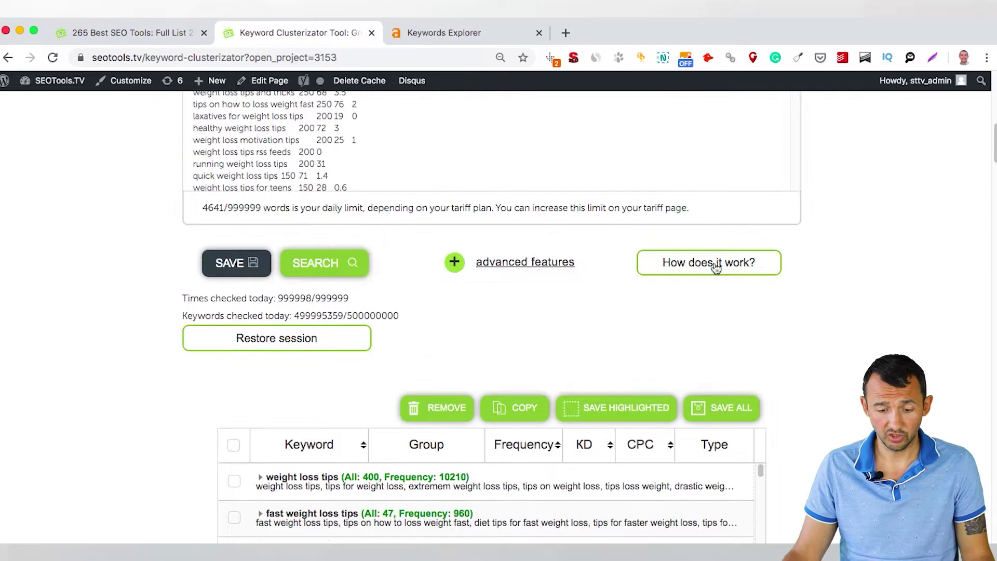
Expand the advanced features and enter 'free' in the Exclude field
click(523, 267)
scroll(893, 338, down, 7)
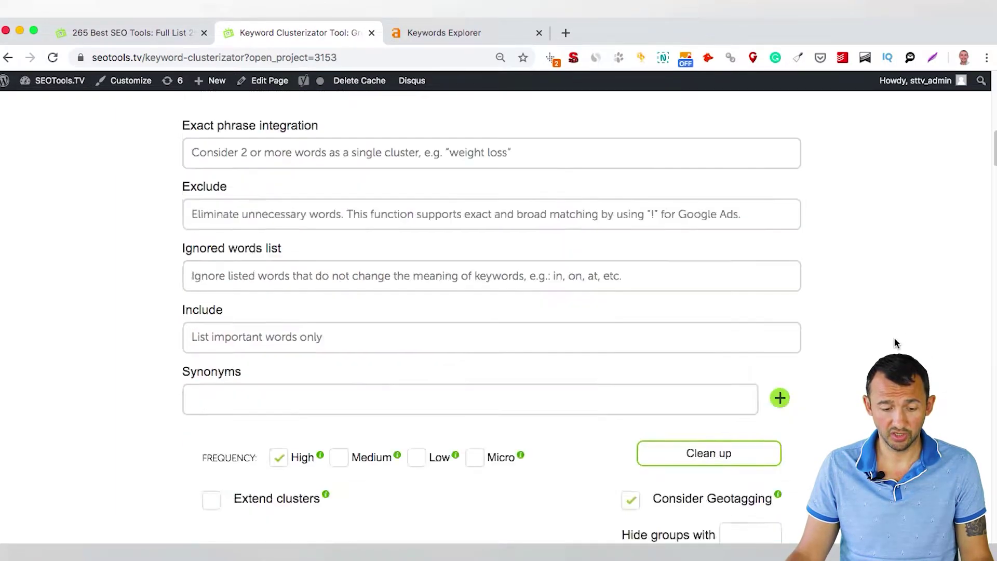
scroll(893, 338, down, 5)
scroll(893, 338, up, 10)
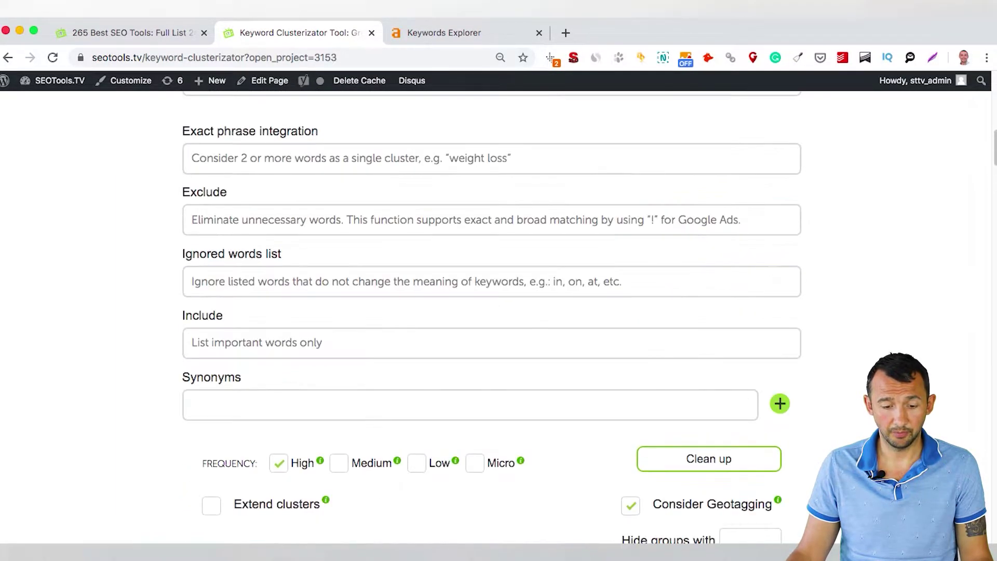
scroll(499, 317, down, 15)
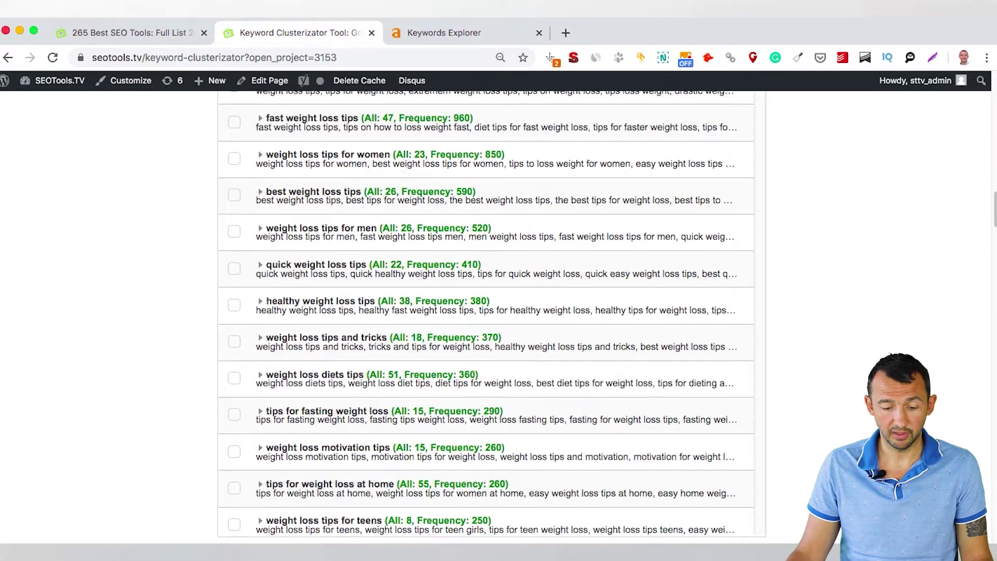
scroll(499, 317, up, 15)
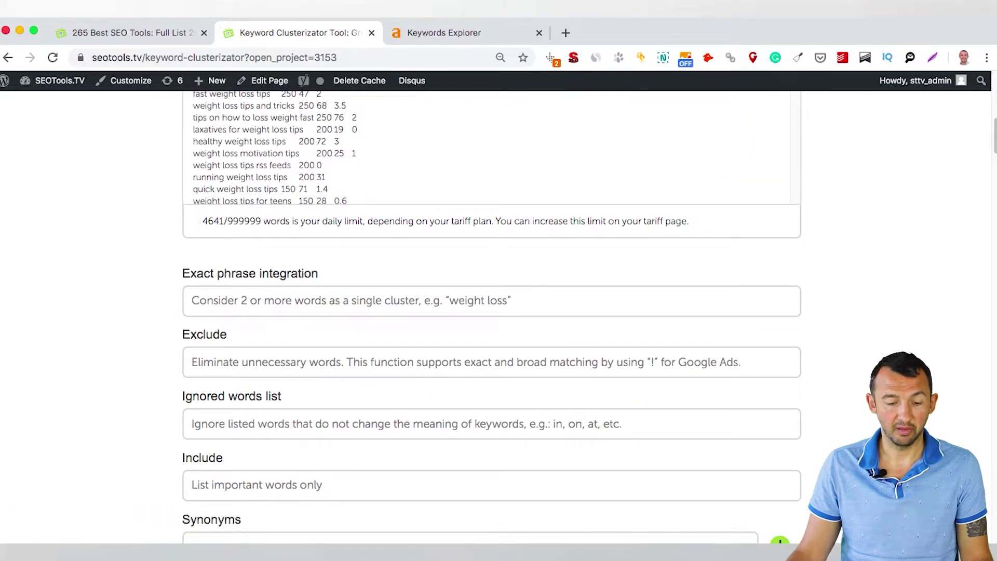
scroll(356, 413, down, 1)
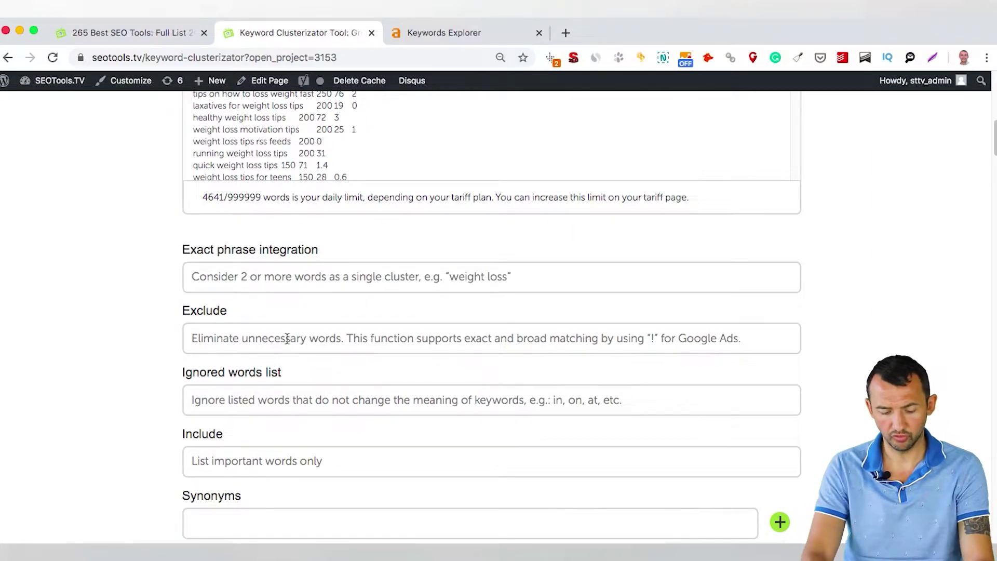
text(free)
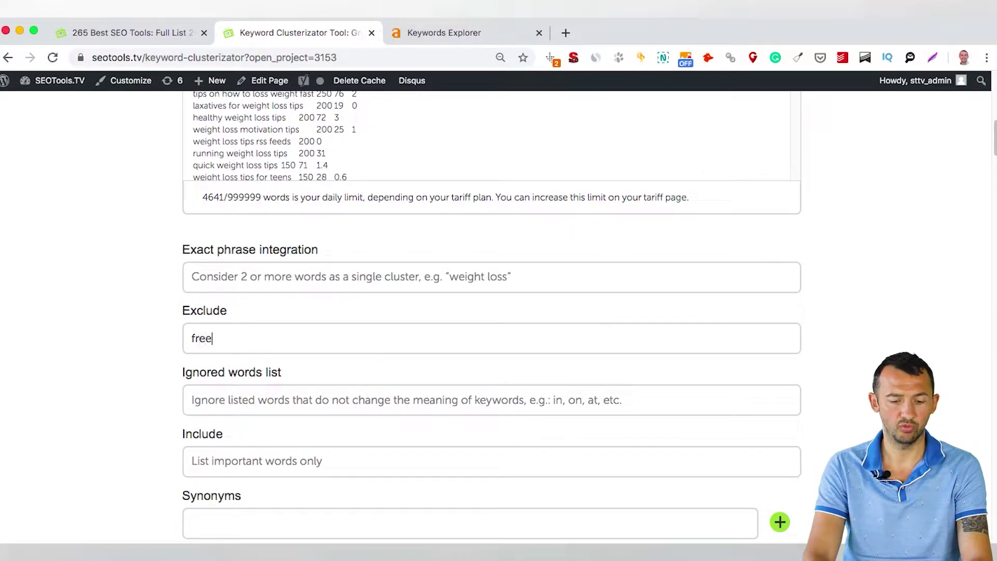
scroll(831, 327, down, 5)
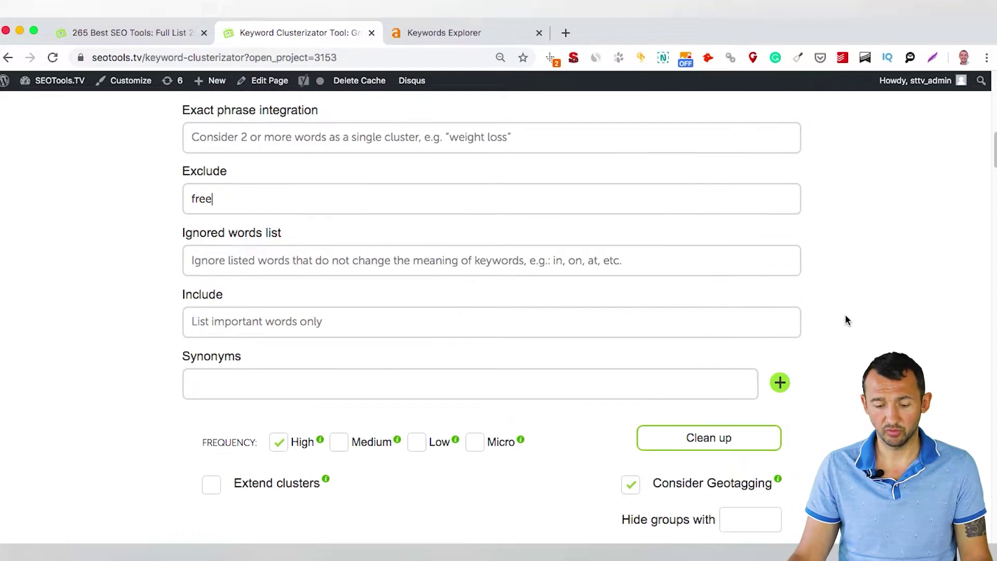
scroll(846, 321, down, 8)
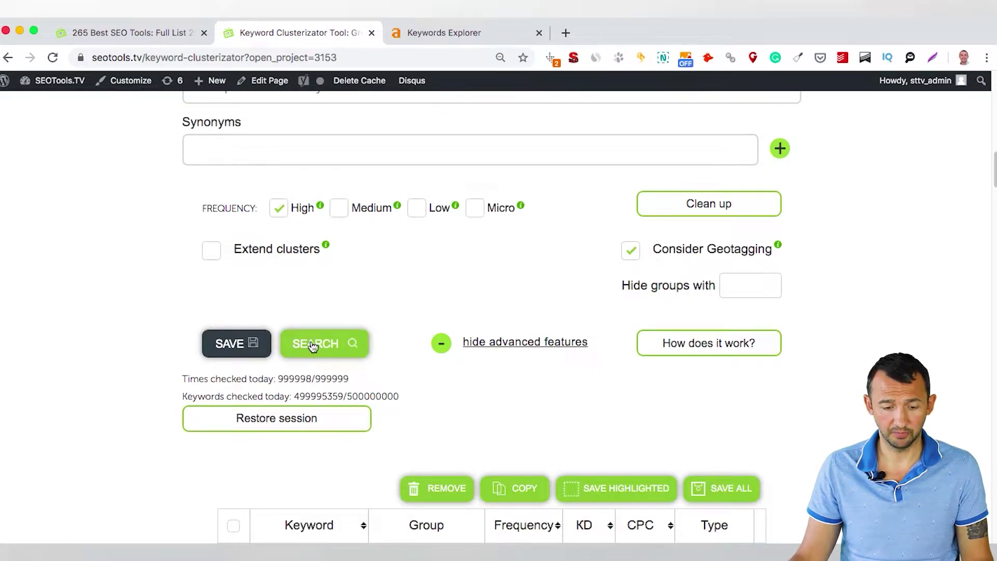
Rerun the clustering and review the refreshed clusters, led by 'weight loss tips' (All: 401, Frequency: 10210)
click(313, 344)
scroll(929, 251, down, 10)
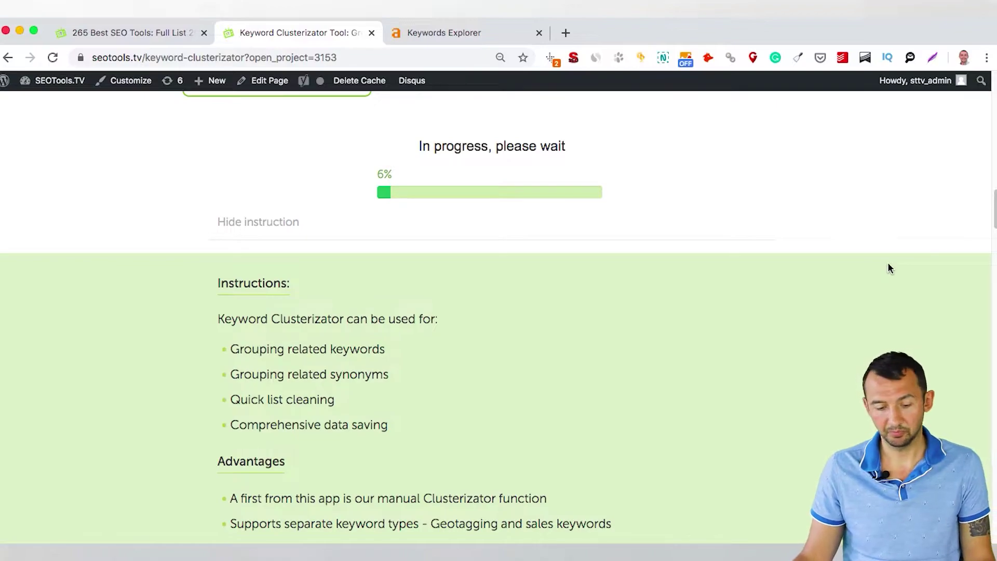
scroll(821, 283, up, 5)
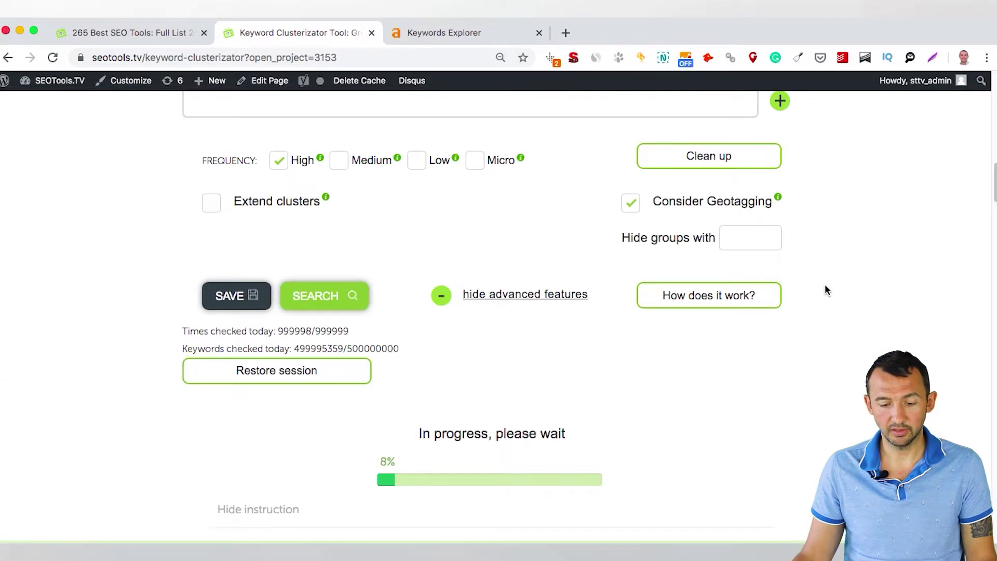
scroll(826, 287, up, 5)
scroll(826, 287, down, 4)
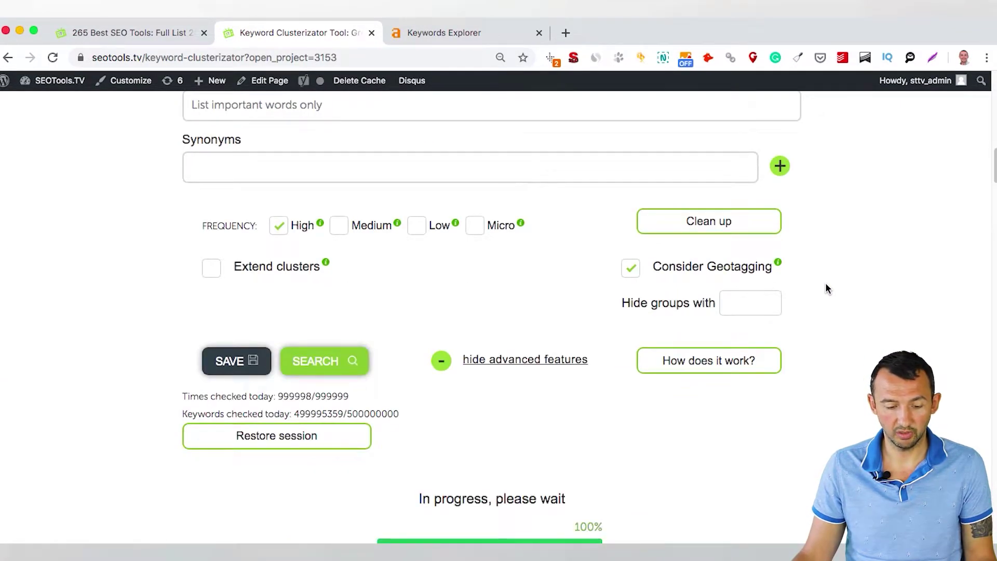
scroll(827, 289, down, 8)
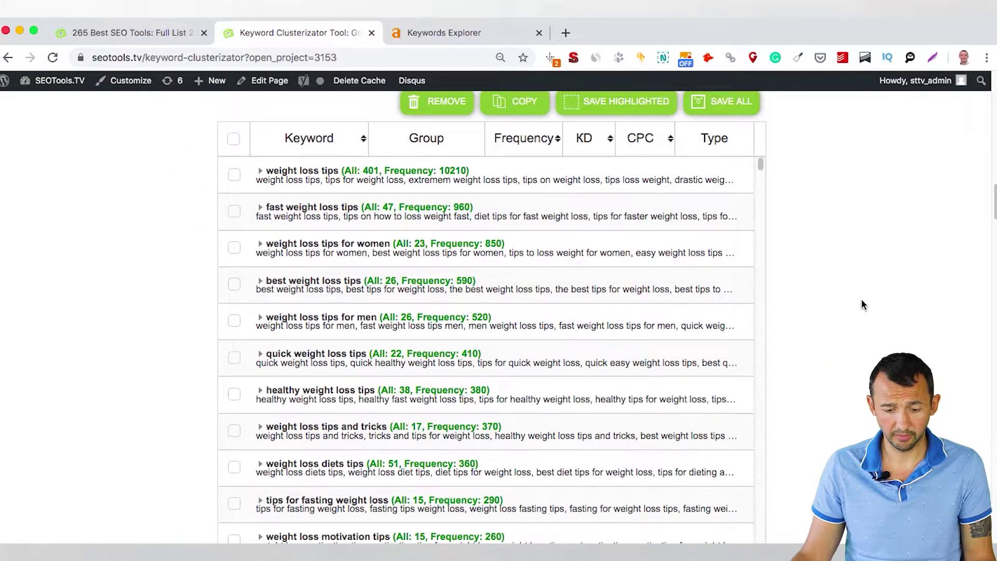
scroll(863, 304, up, 5)
scroll(862, 304, down, 3)
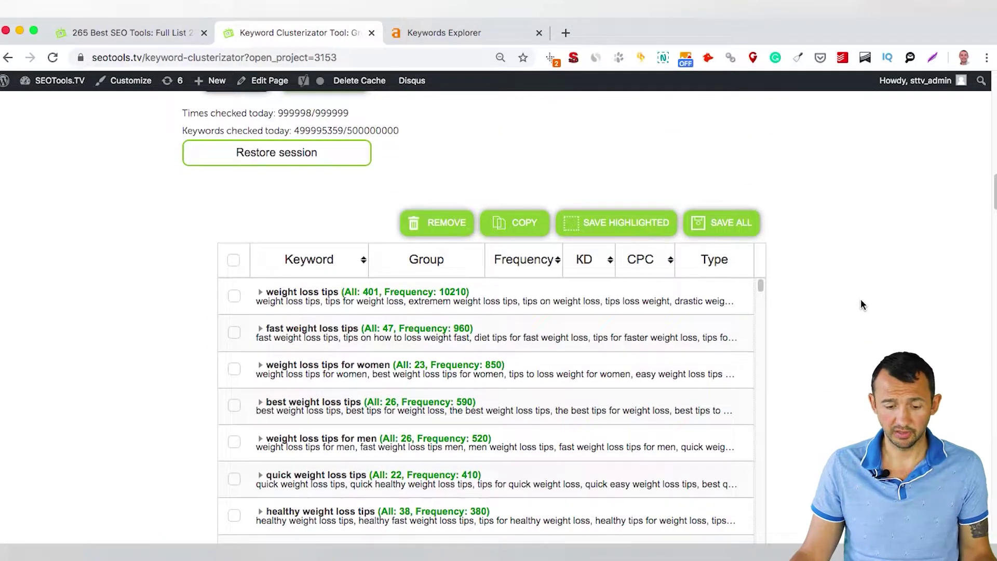
scroll(861, 305, down, 5)
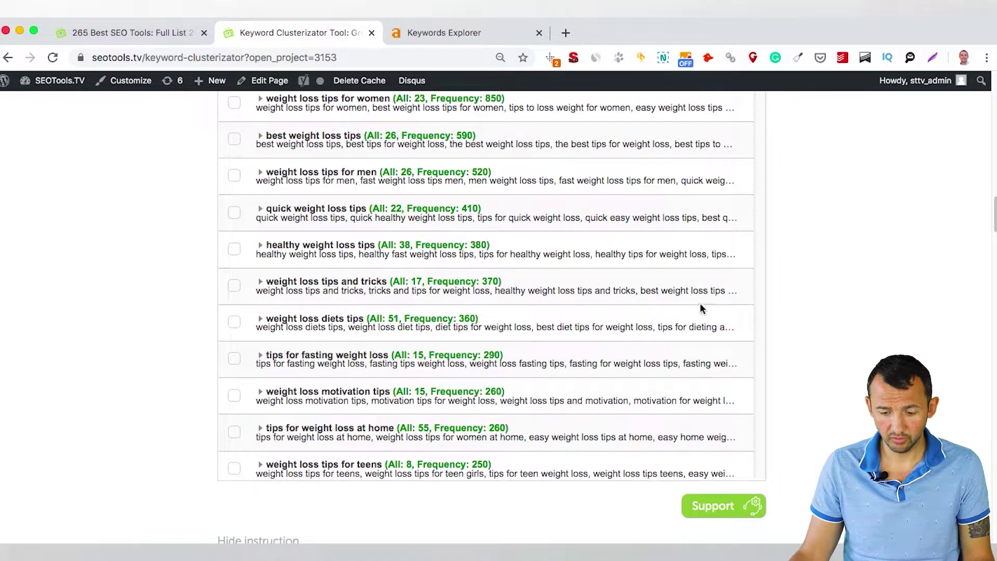
scroll(701, 308, down, 10)
scroll(709, 322, up, 15)
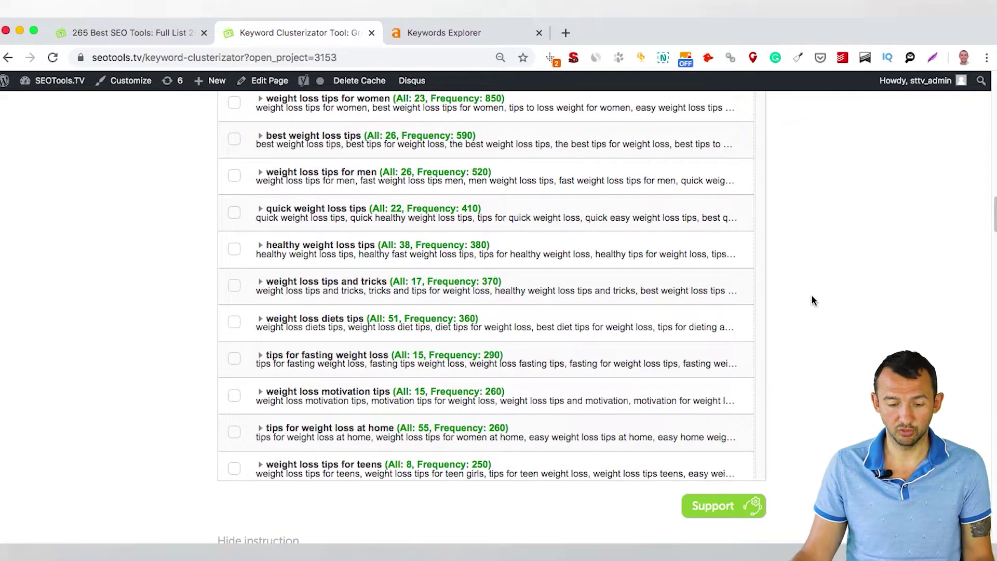
scroll(810, 306, up, 5)
scroll(838, 322, up, 9)
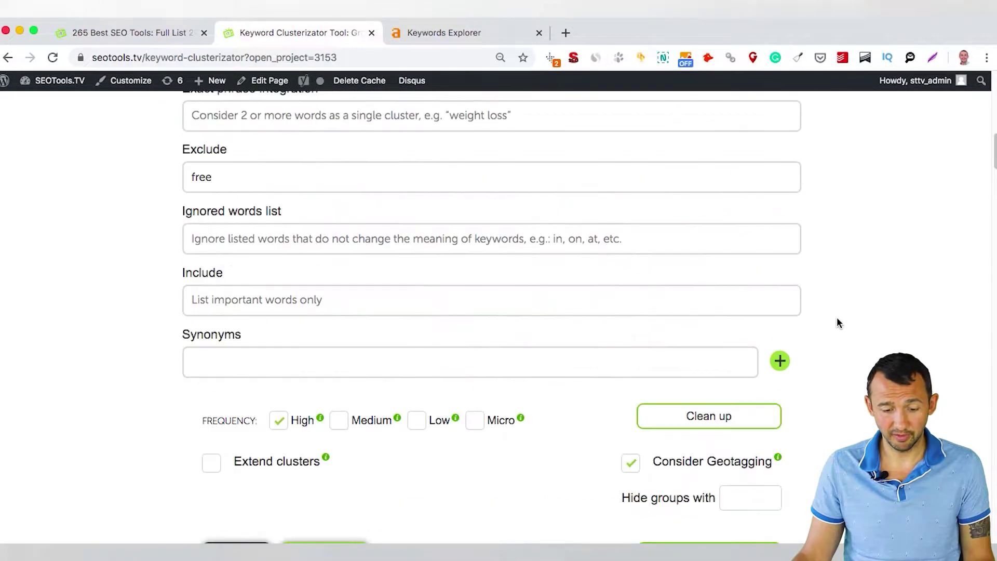
scroll(837, 319, up, 5)
scroll(837, 319, down, 1)
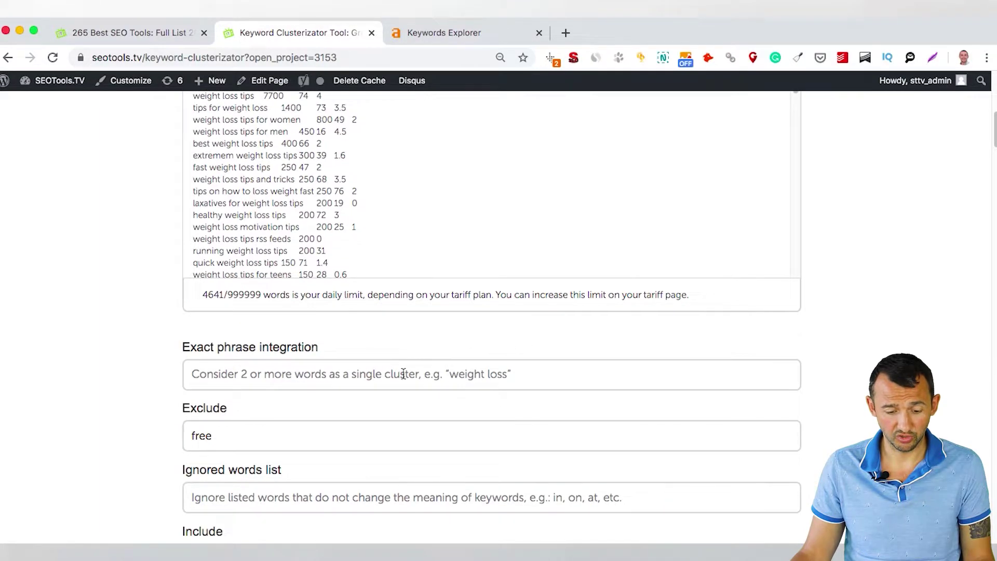
scroll(847, 351, down, 10)
scroll(849, 359, up, 12)
scroll(675, 333, down, 1)
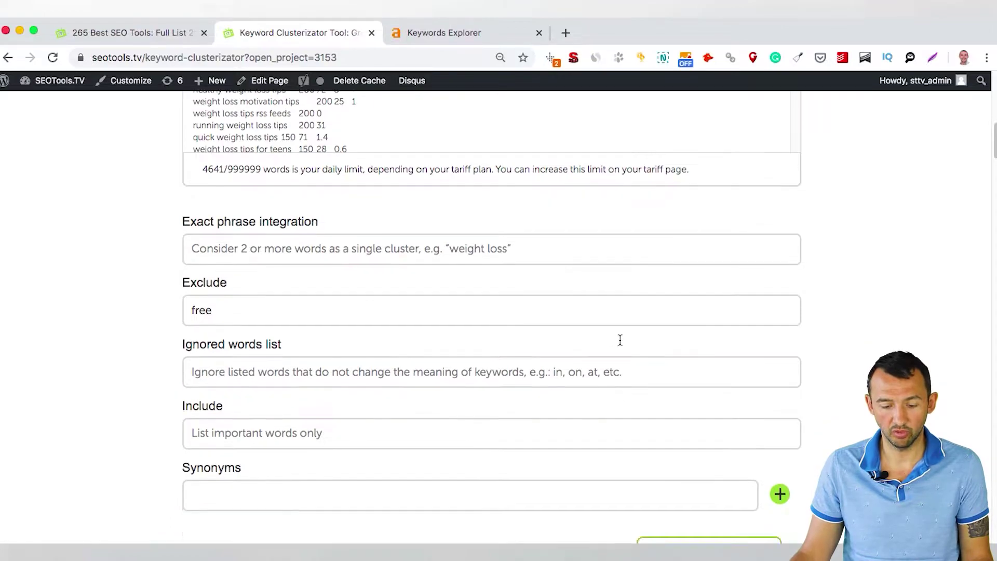
scroll(572, 436, down, 5)
scroll(499, 450, down, 8)
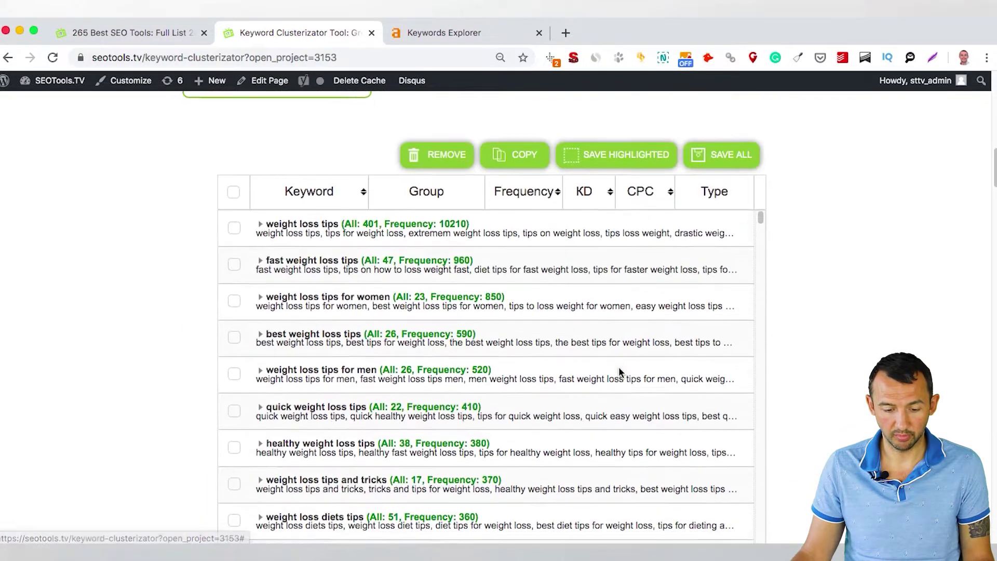
scroll(620, 372, up, 5)
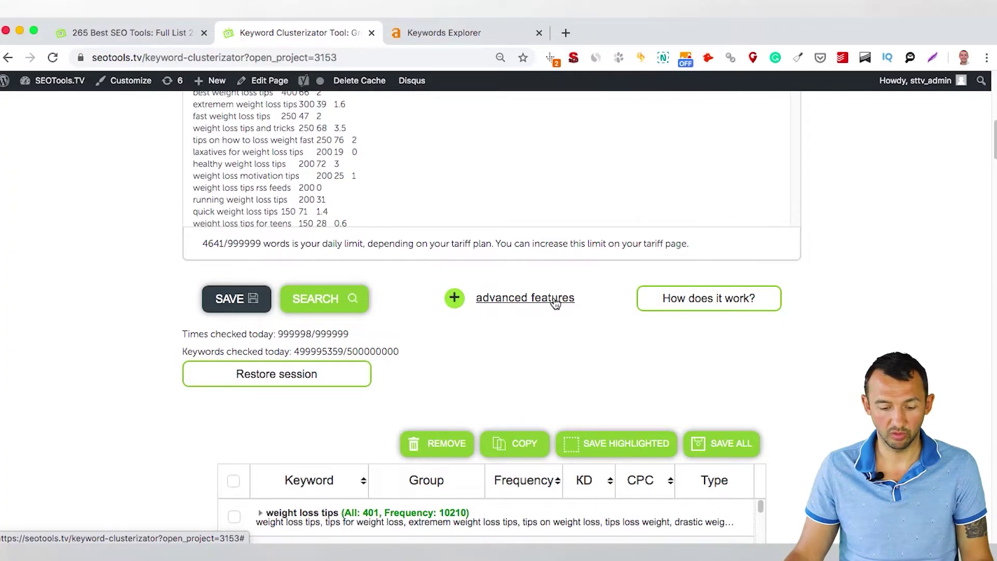
Reopen the refinement options with 'free' excluded and select the Ignored words field
click(552, 299)
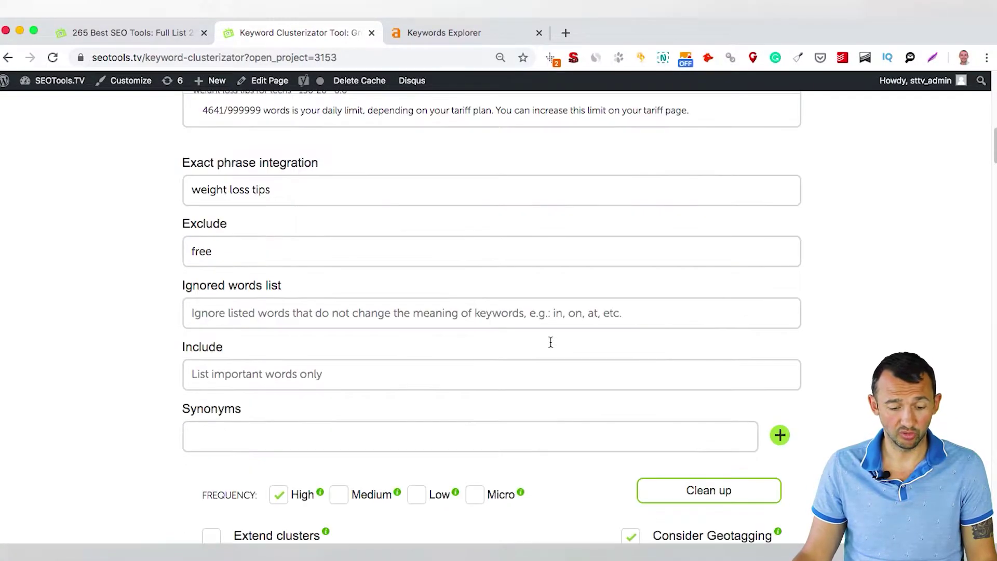
click(416, 312)
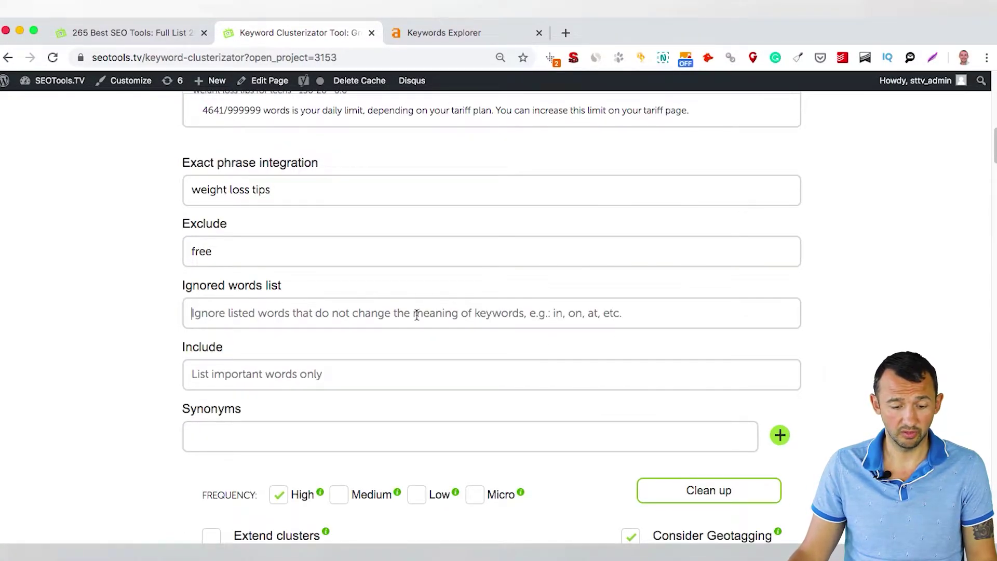
scroll(910, 338, down, 15)
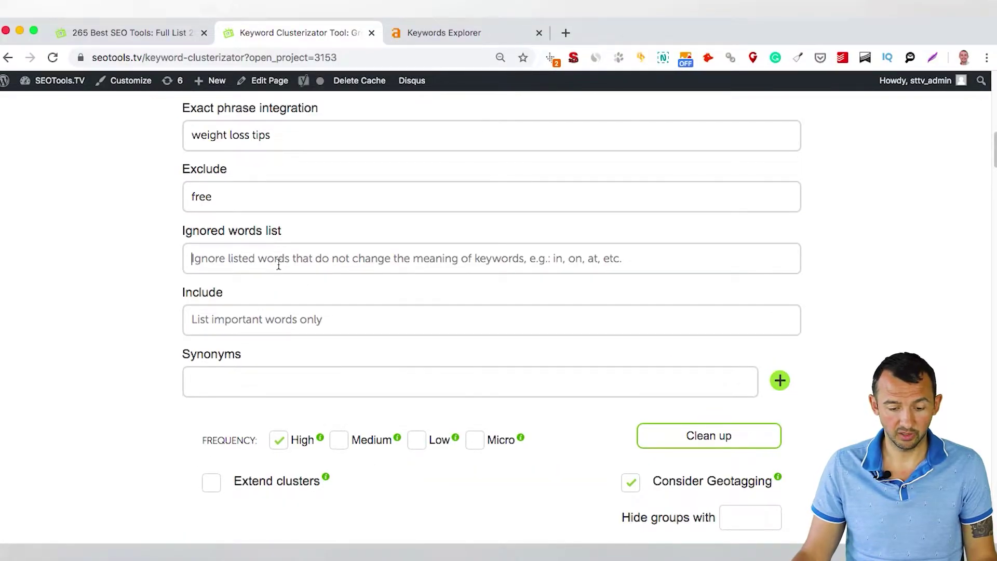
scroll(871, 343, down, 15)
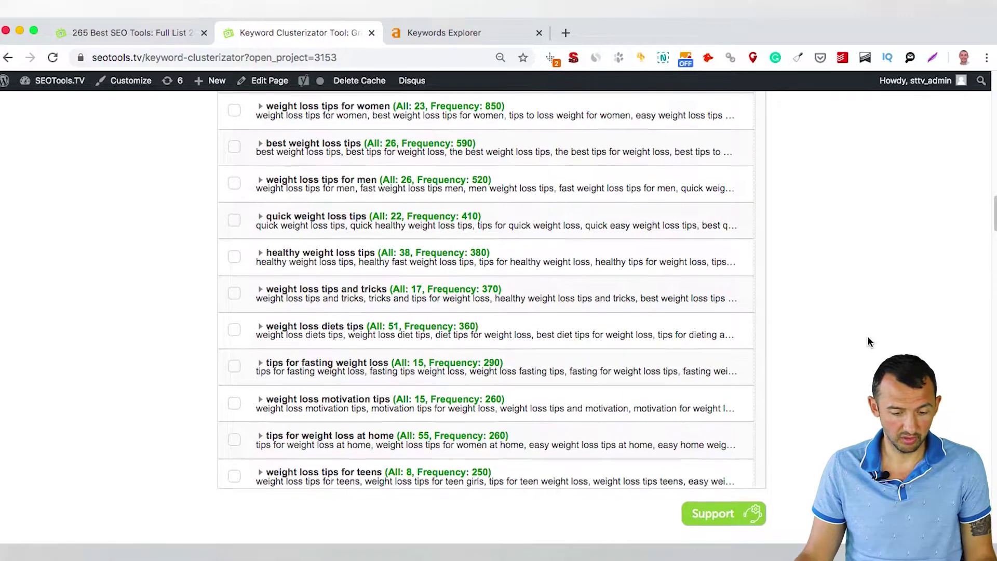
scroll(870, 343, down, 2)
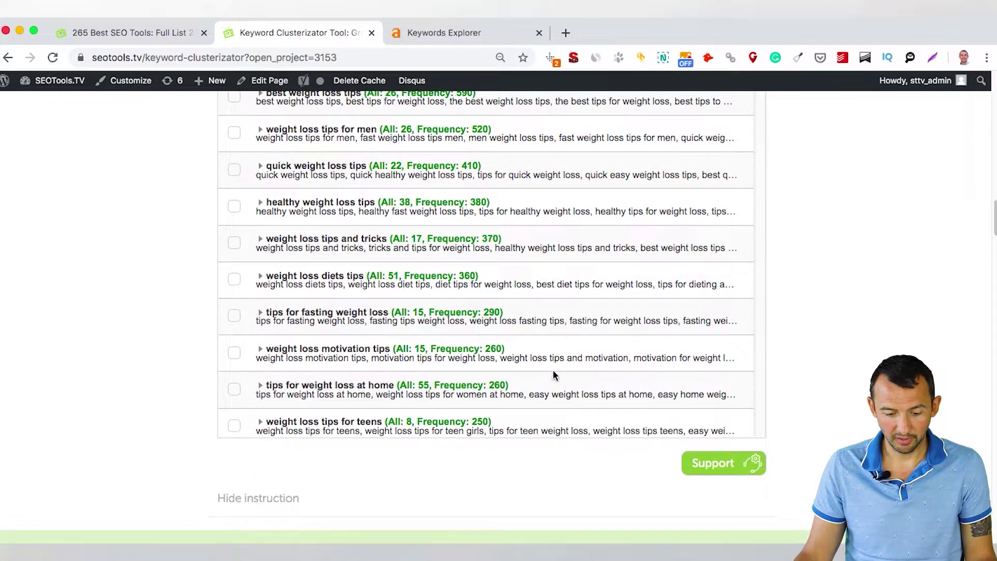
scroll(553, 375, up, 6)
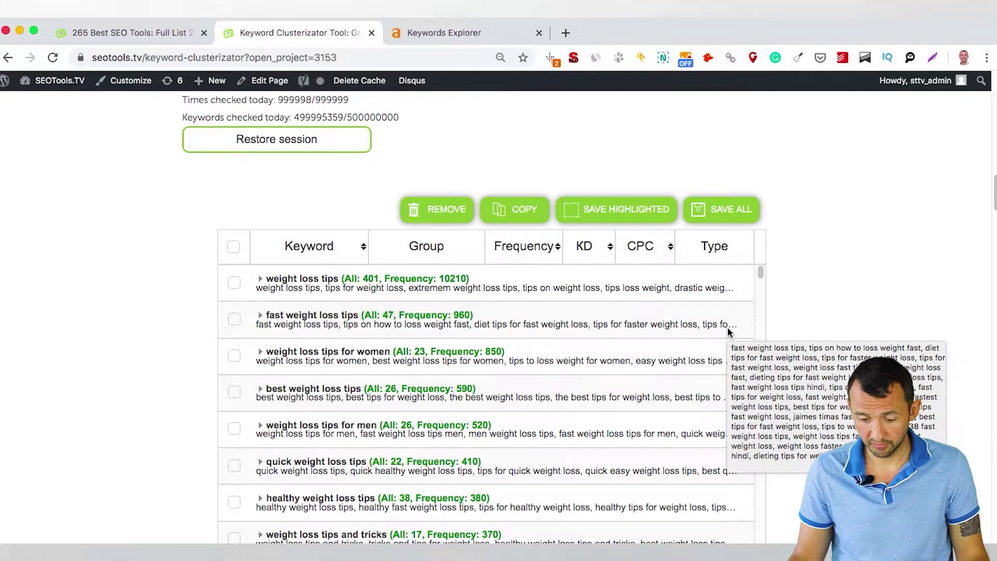
scroll(727, 326, up, 9)
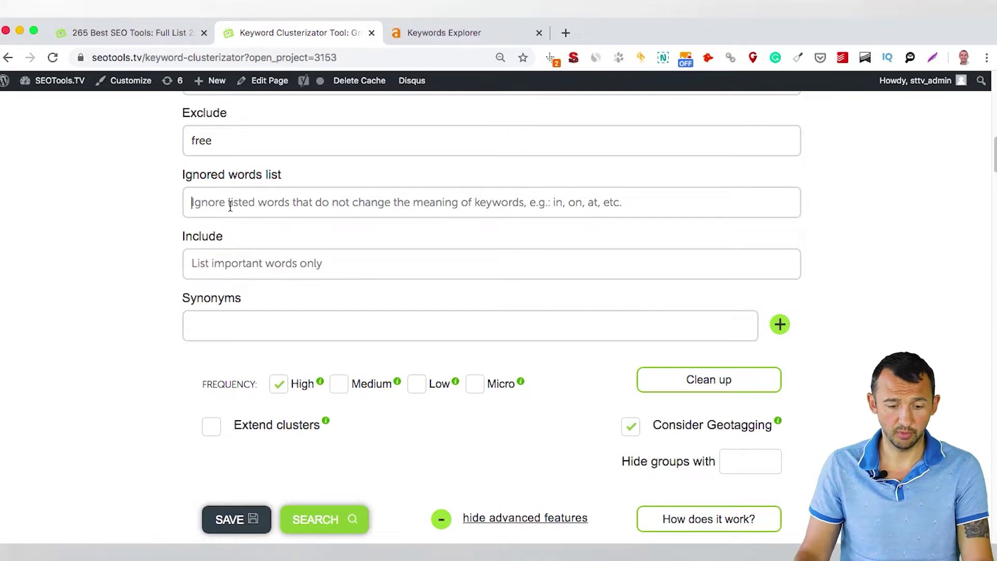
Add 'best' to the Ignored words list and check the results table
click(230, 205)
text(best)
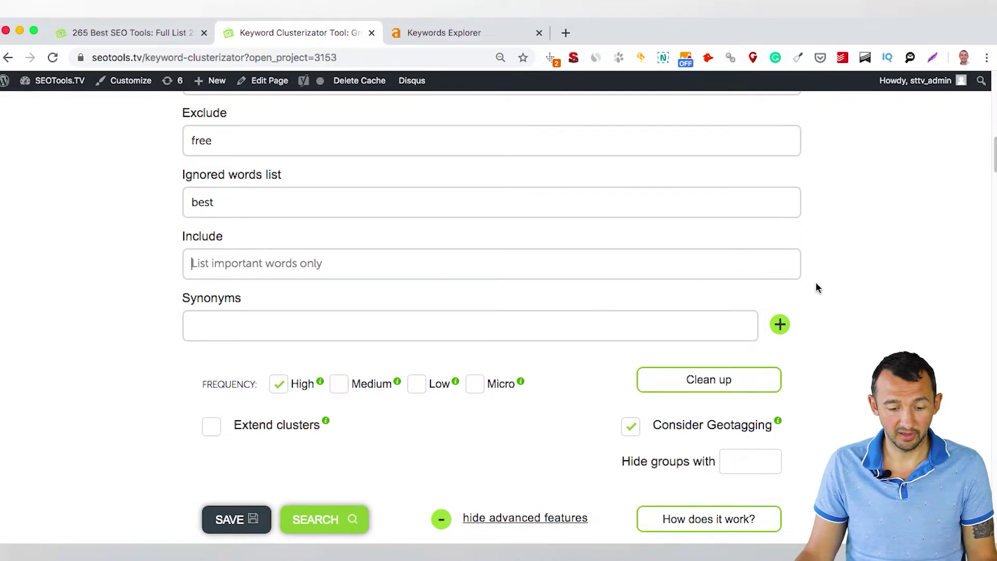
scroll(934, 294, down, 3)
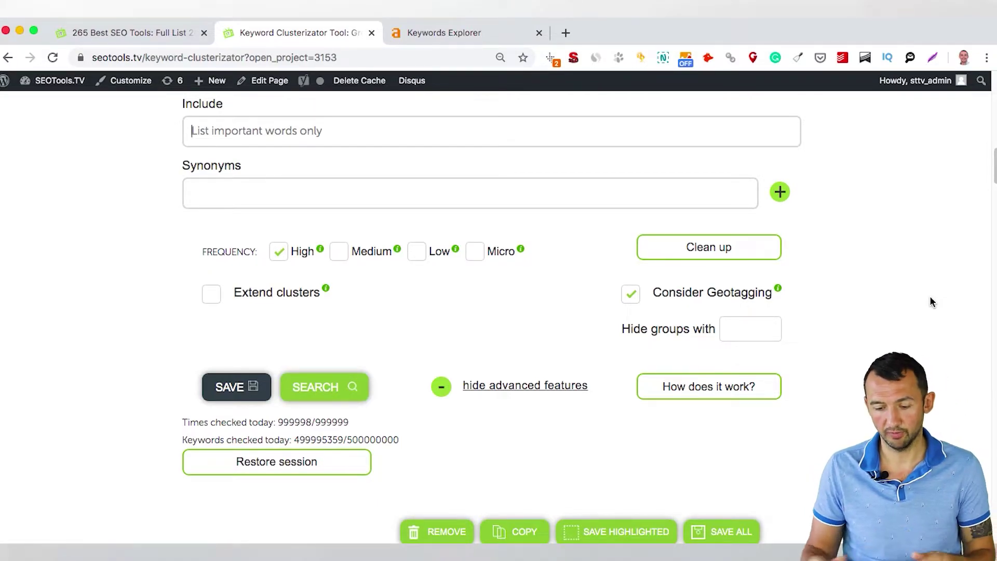
scroll(931, 283, down, 8)
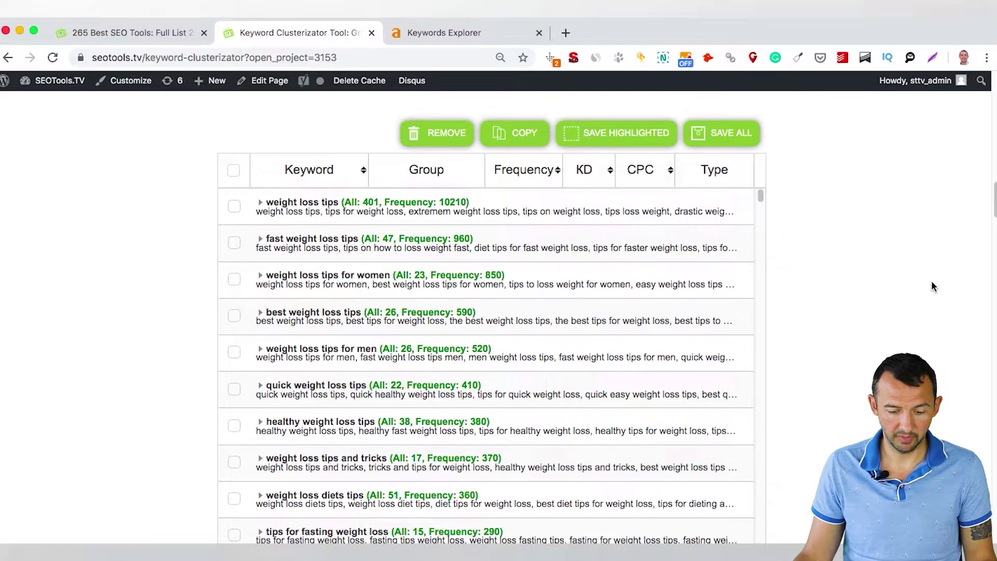
scroll(930, 281, down, 1)
scroll(931, 283, down, 1)
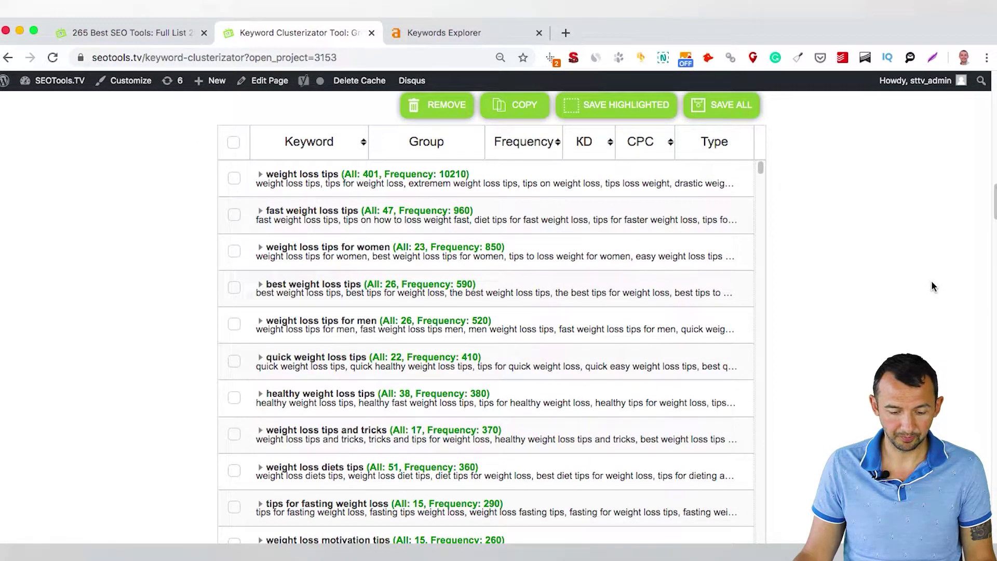
scroll(935, 291, up, 10)
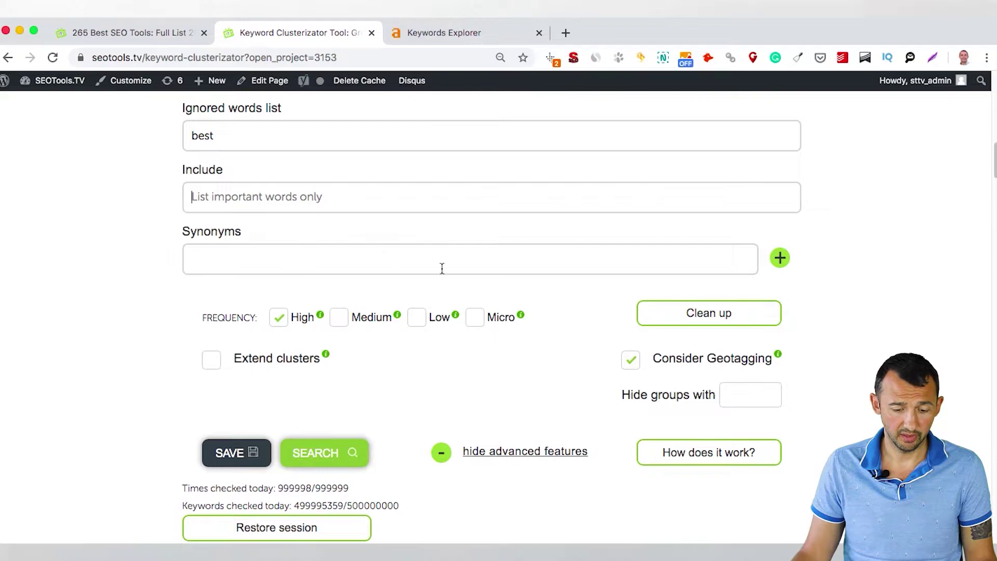
scroll(635, 300, down, 12)
scroll(727, 291, up, 3)
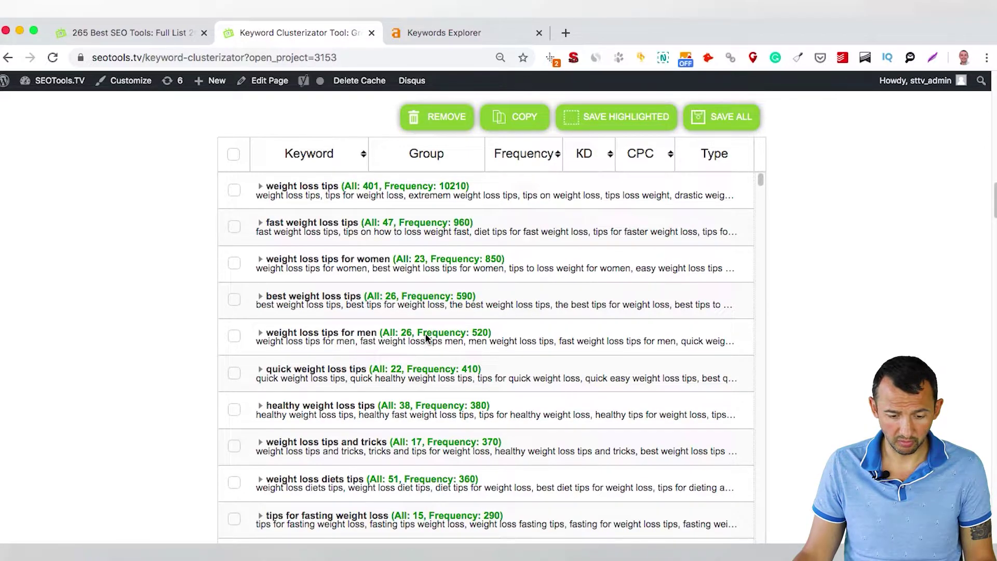
scroll(425, 336, down, 1)
scroll(399, 296, up, 1)
Enter 'women, woman' in the Include field and check the results table
scroll(399, 296, up, 10)
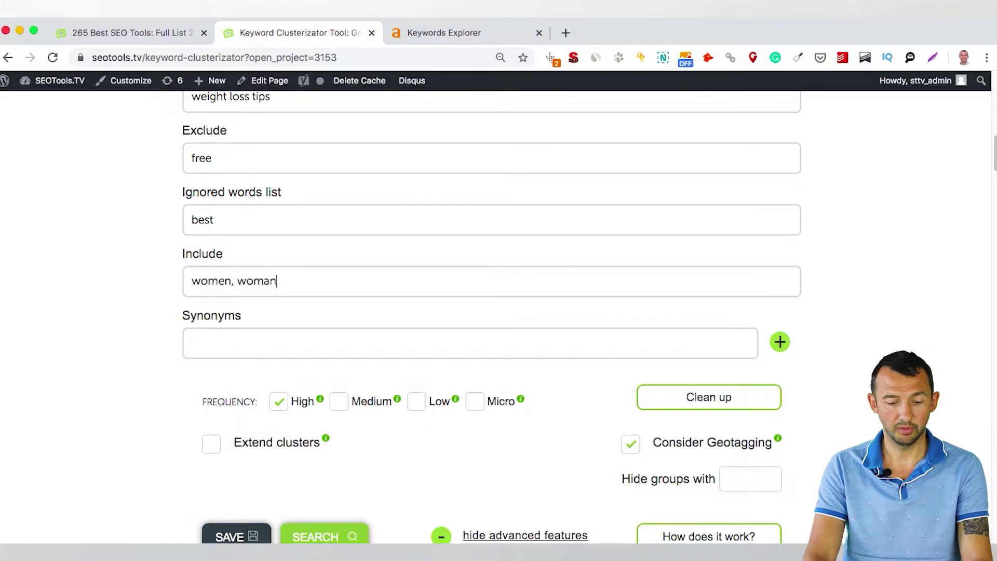
scroll(831, 285, down, 6)
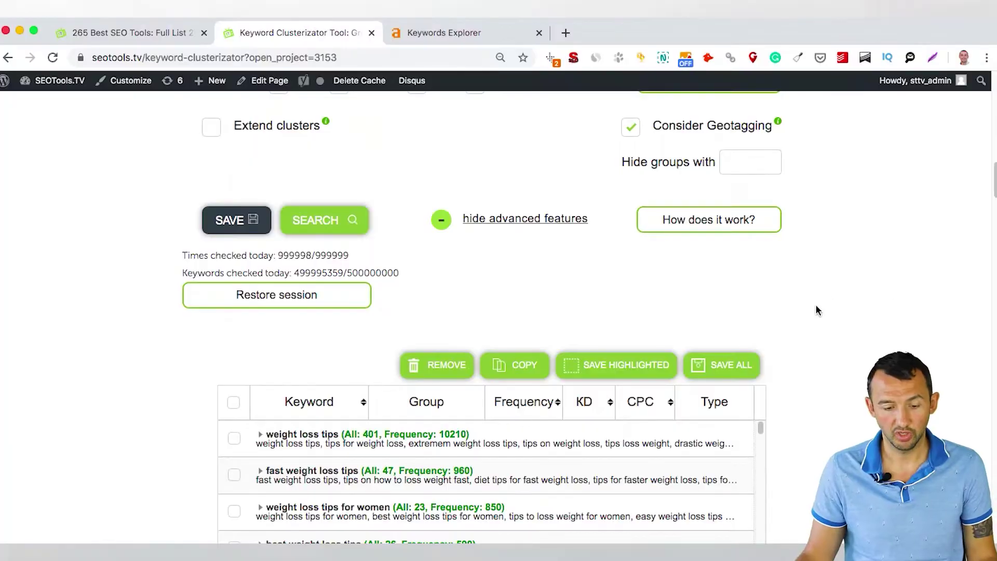
Add 'diet, food' as synonyms and recluster, leaving 'weight loss tips for women' (All: 33) on top
scroll(774, 308, up, 3)
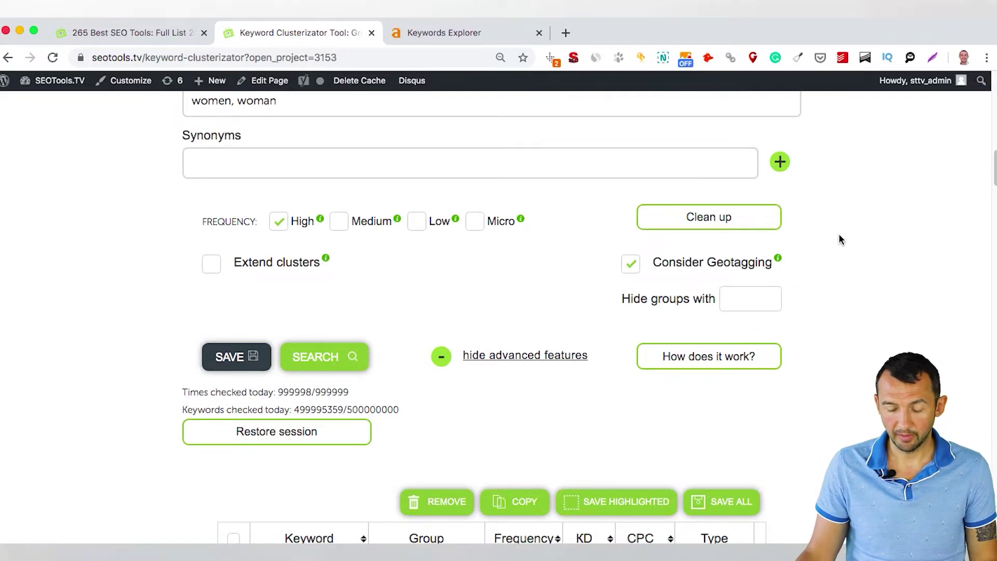
scroll(840, 241, down, 5)
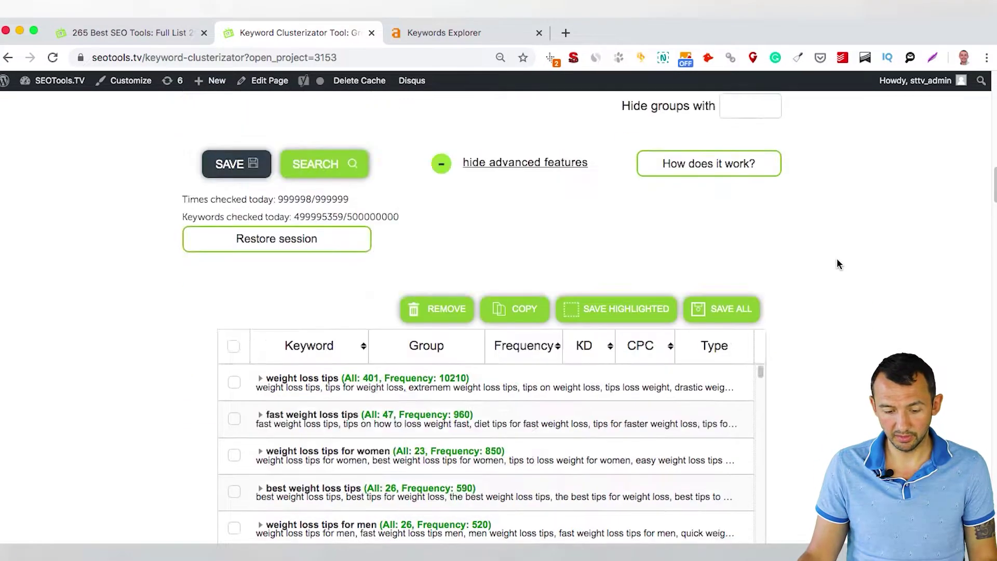
scroll(836, 264, up, 7)
scroll(837, 265, down, 8)
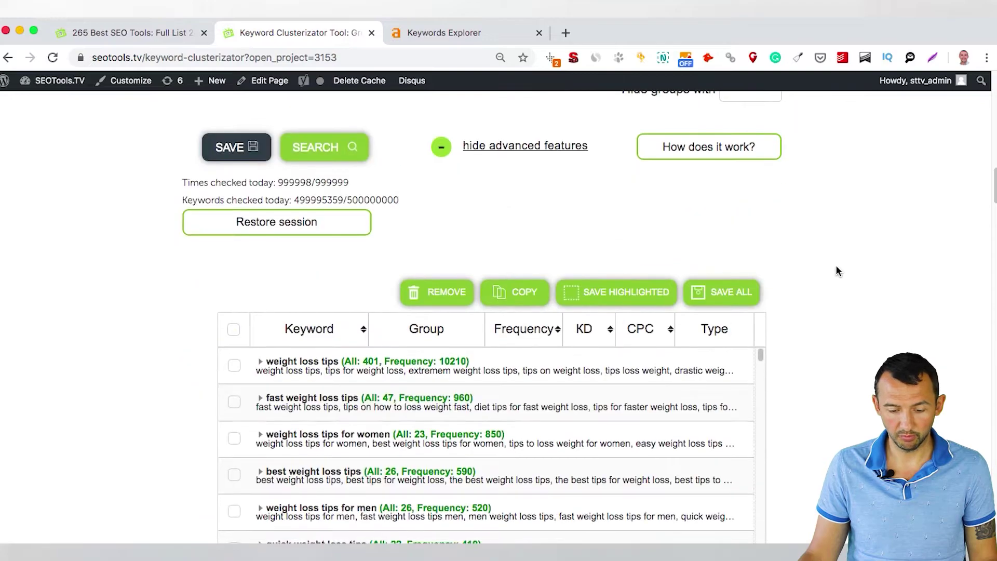
scroll(837, 266, down, 6)
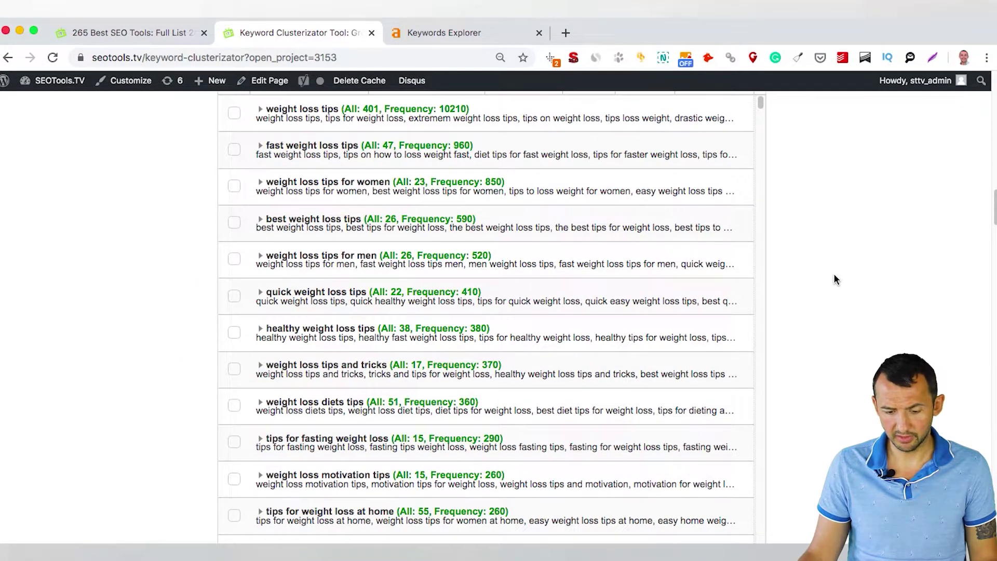
scroll(837, 273, up, 8)
scroll(245, 232, up, 2)
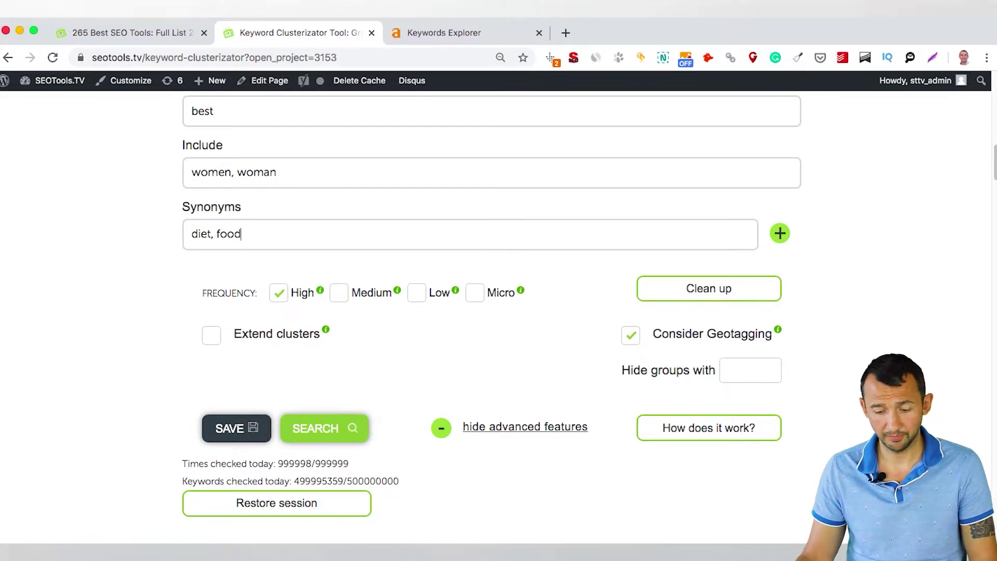
scroll(492, 341, down, 3)
click(329, 339)
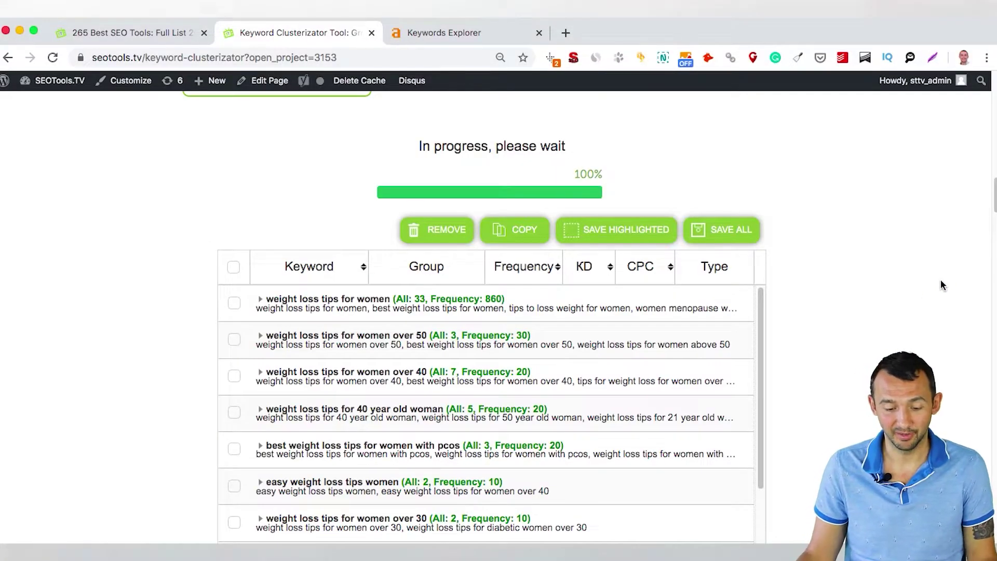
scroll(939, 290, down, 2)
scroll(883, 301, down, 2)
scroll(734, 327, down, 2)
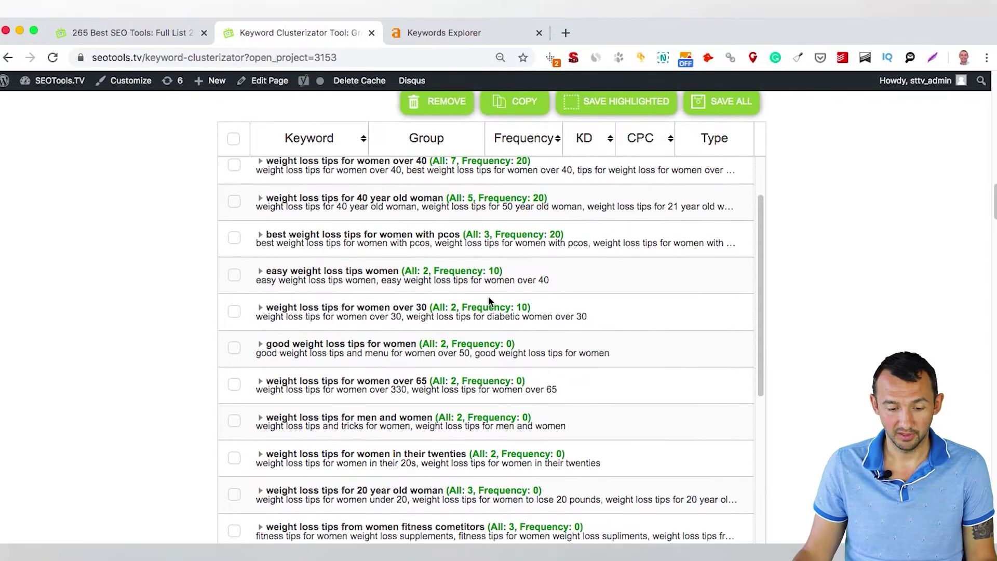
scroll(779, 387, up, 1)
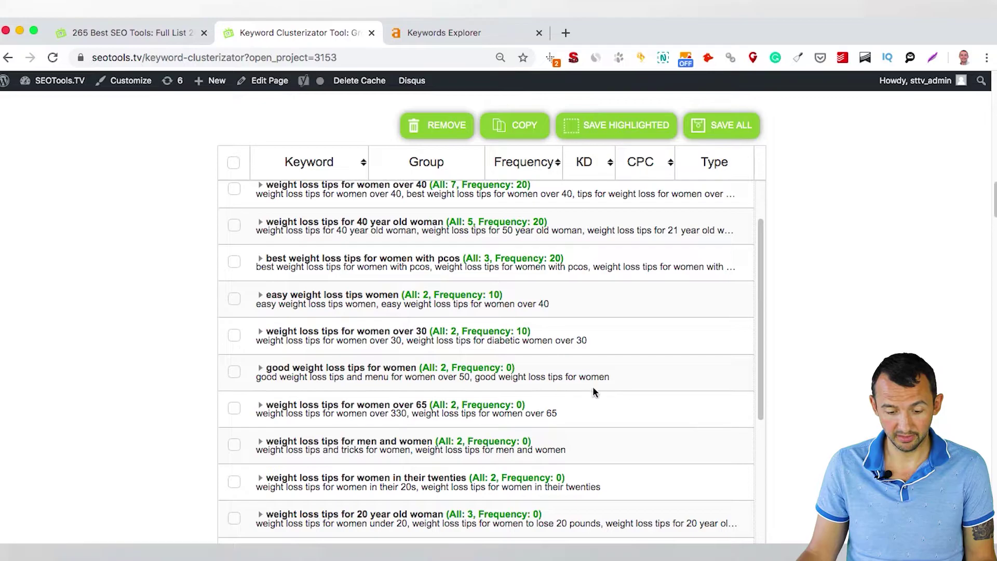
scroll(618, 394, down, 6)
scroll(631, 401, down, 5)
scroll(734, 384, down, 5)
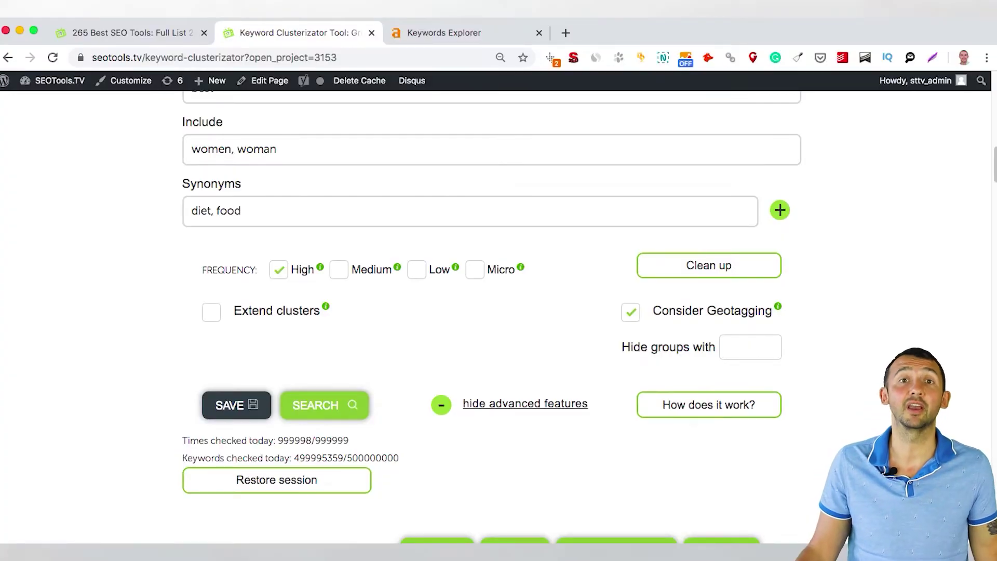
scroll(491, 311, up, 10)
scroll(491, 312, up, 2)
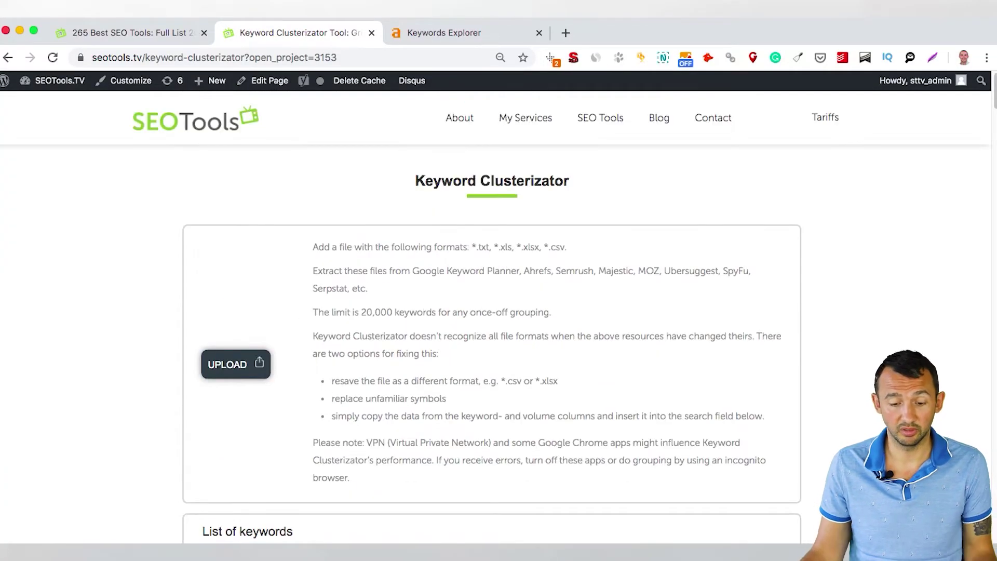
scroll(492, 312, down, 5)
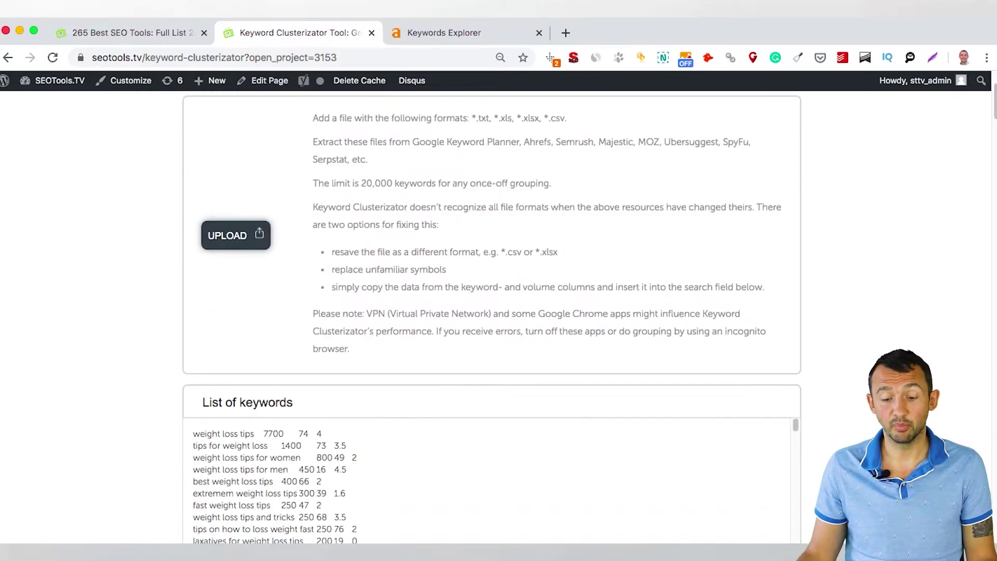